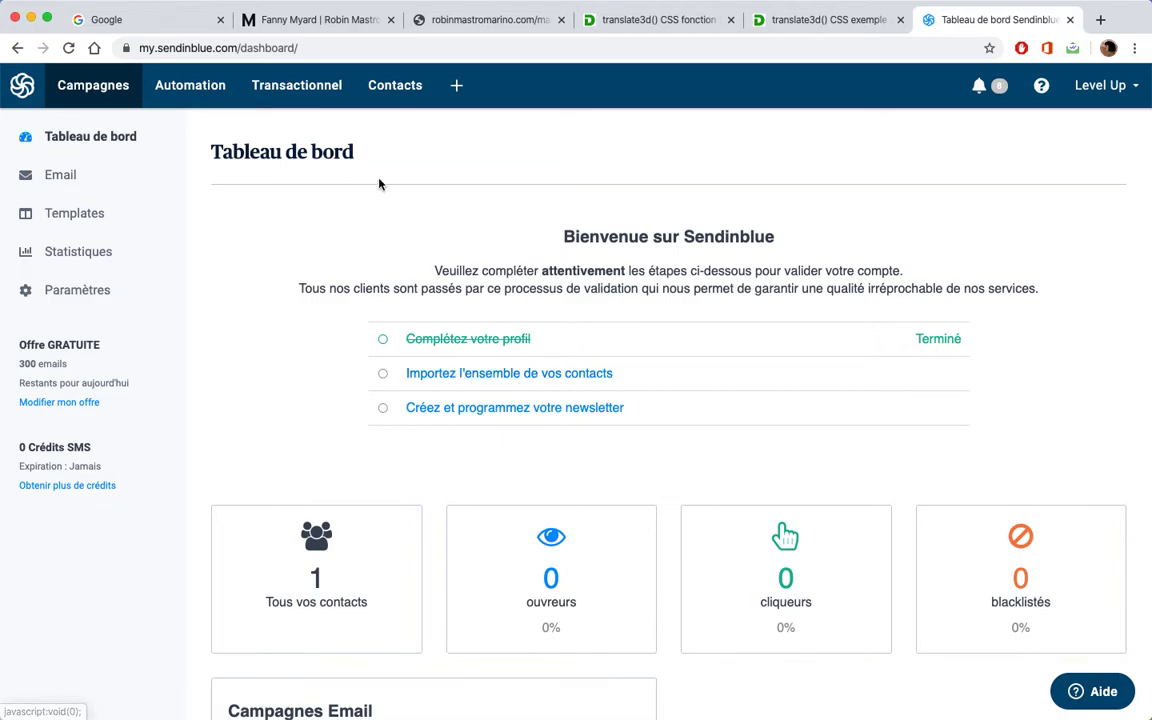
Open the contacts section and start importing contacts by uploading a file.
{"action": "left_click", "coordinate": [362, 88]}
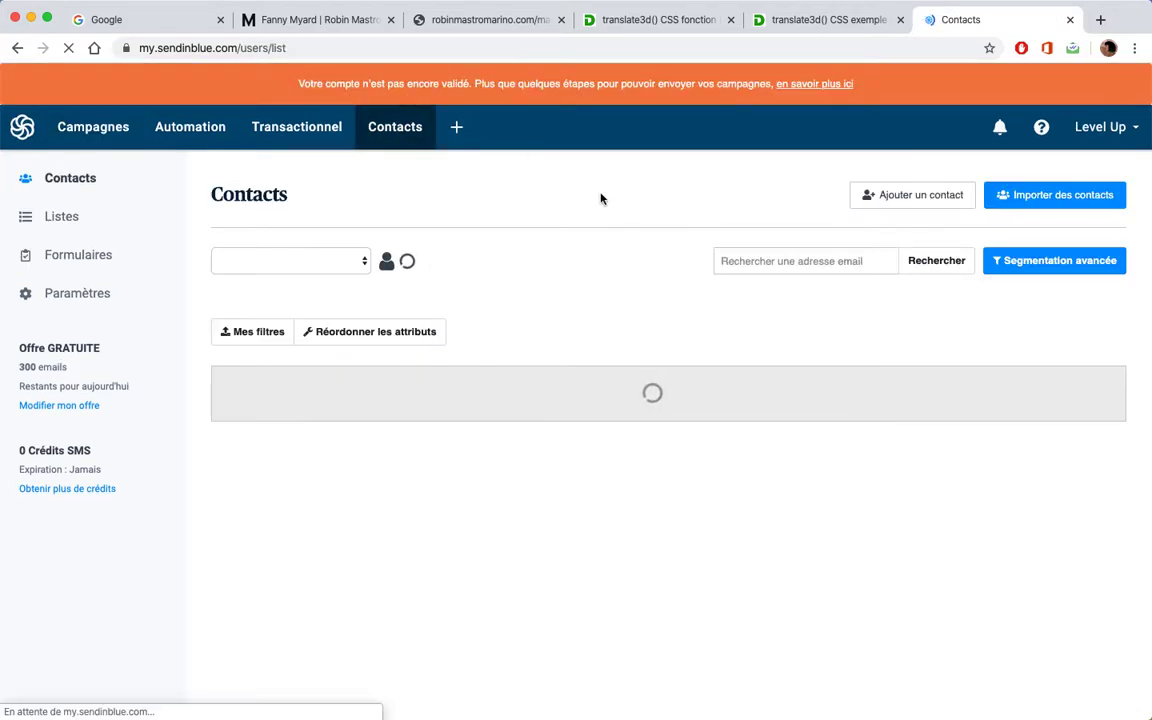
{"action": "left_click", "coordinate": [1046, 205]}
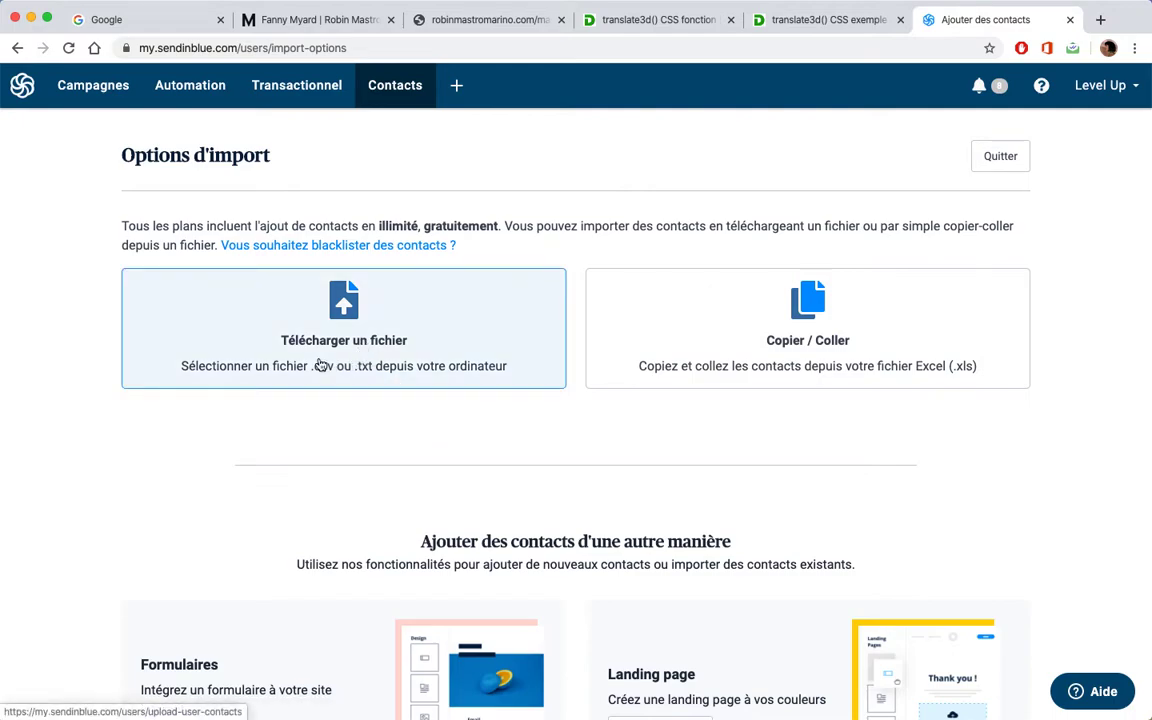
{"action": "left_click", "coordinate": [371, 346]}
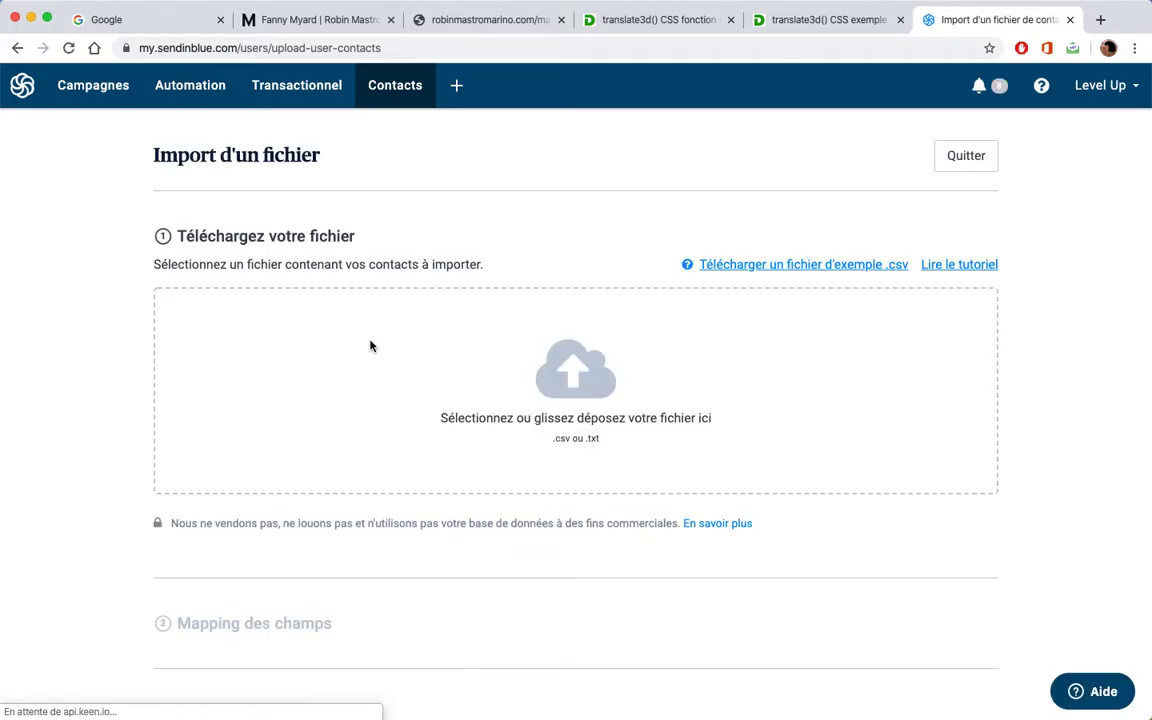
Upload MOCK_DATA.csv from the Desktop folder by dropping it onto the file drop area.
{"action": "mouse_move", "coordinate": [380, 715]}
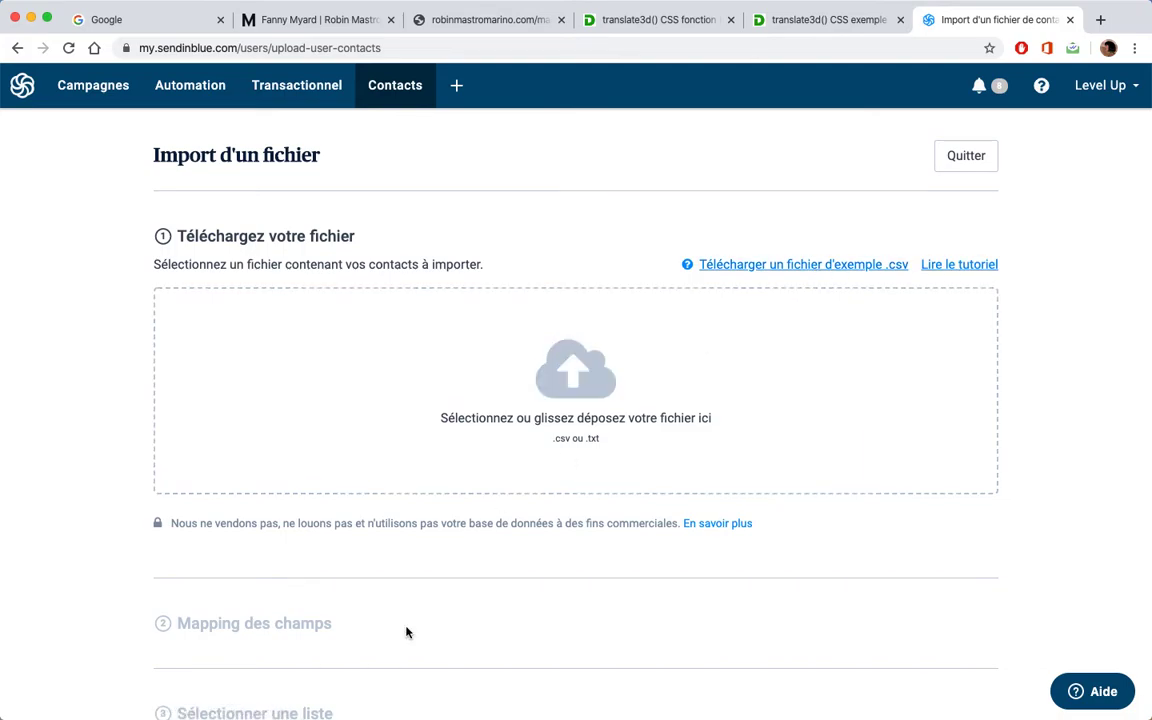
{"action": "mouse_move", "coordinate": [46, 709]}
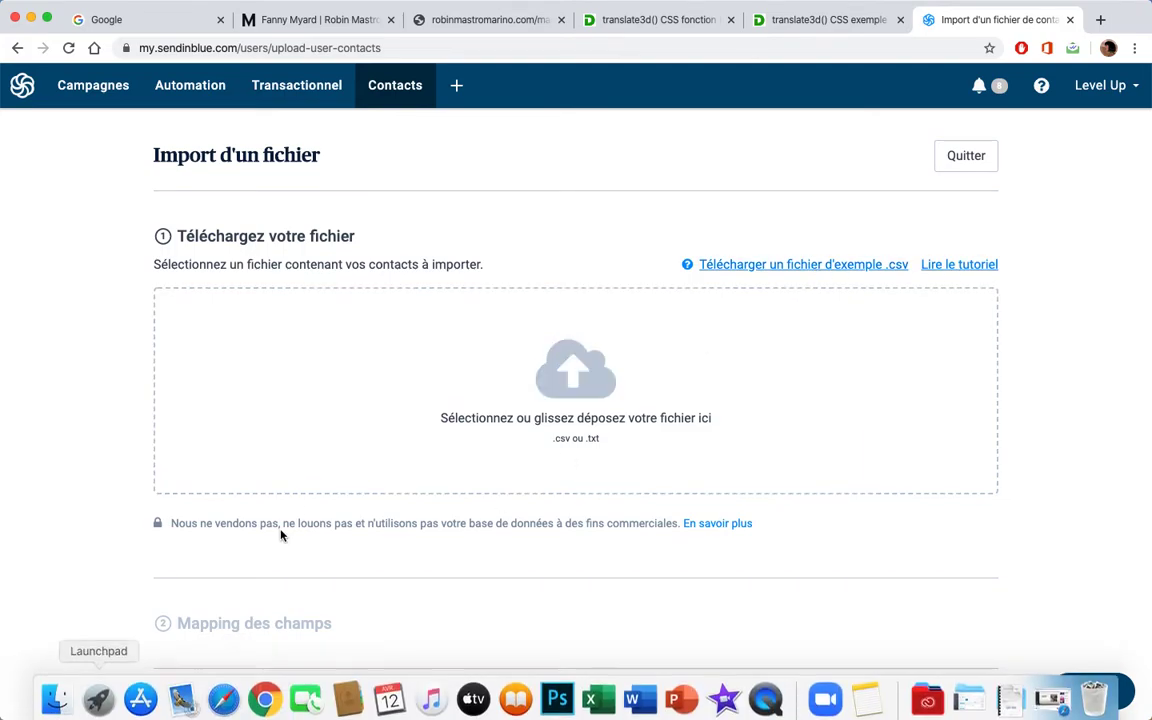
{"action": "left_click", "coordinate": [60, 695]}
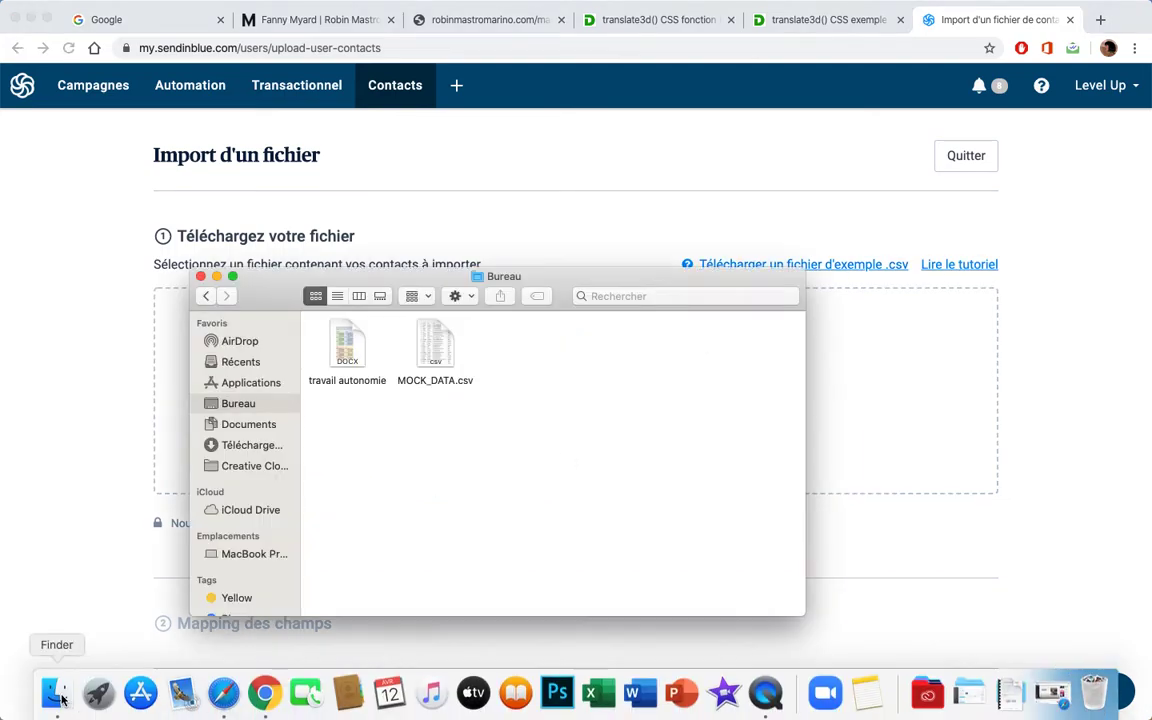
{"action": "left_click_drag", "start_coordinate": [471, 267], "coordinate": [695, 371]}
{"action": "left_click_drag", "start_coordinate": [668, 452], "coordinate": [588, 342]}
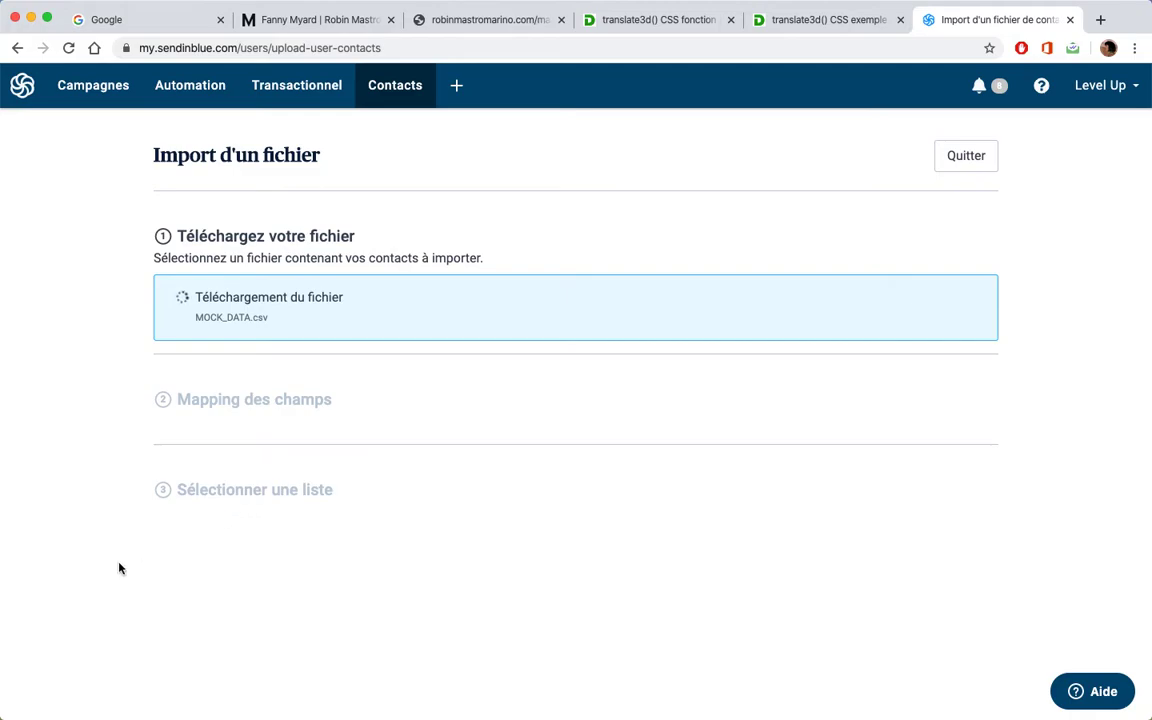
Review the file preview and confirm the uploaded file.
{"action": "scroll", "coordinate": [115, 569], "scroll_direction": "down", "scroll_amount": 2}
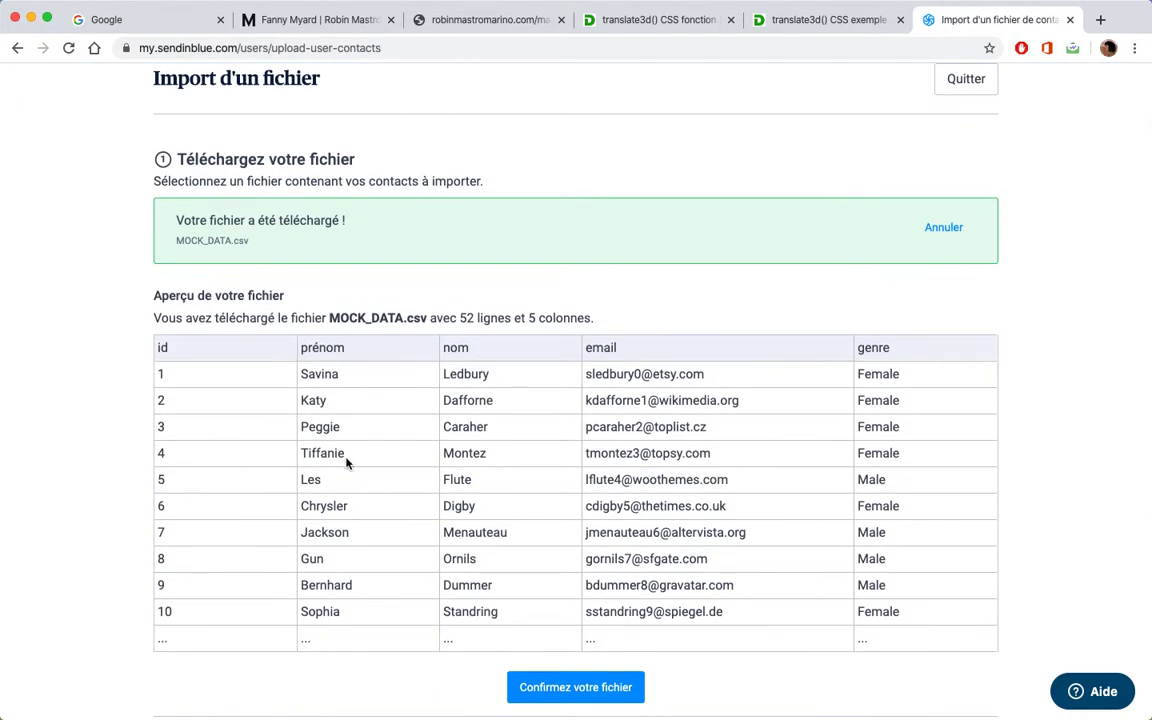
{"action": "scroll", "coordinate": [347, 463], "scroll_direction": "down", "scroll_amount": 2}
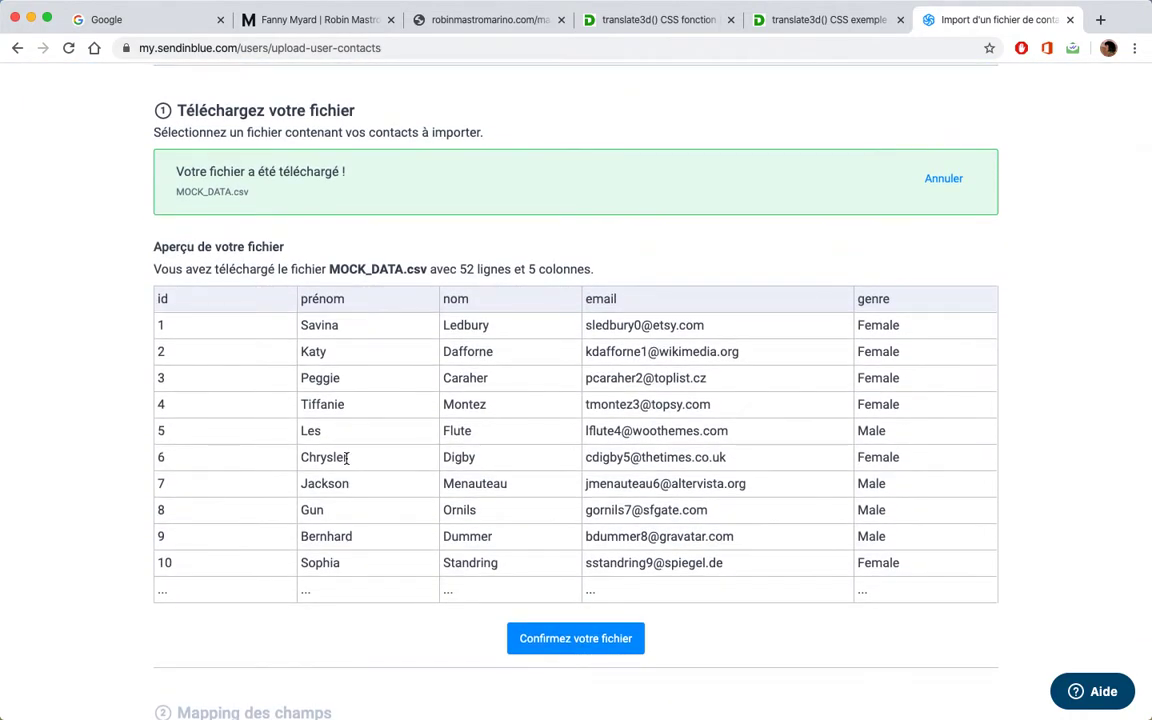
{"action": "scroll", "coordinate": [494, 548], "scroll_direction": "down", "scroll_amount": 1}
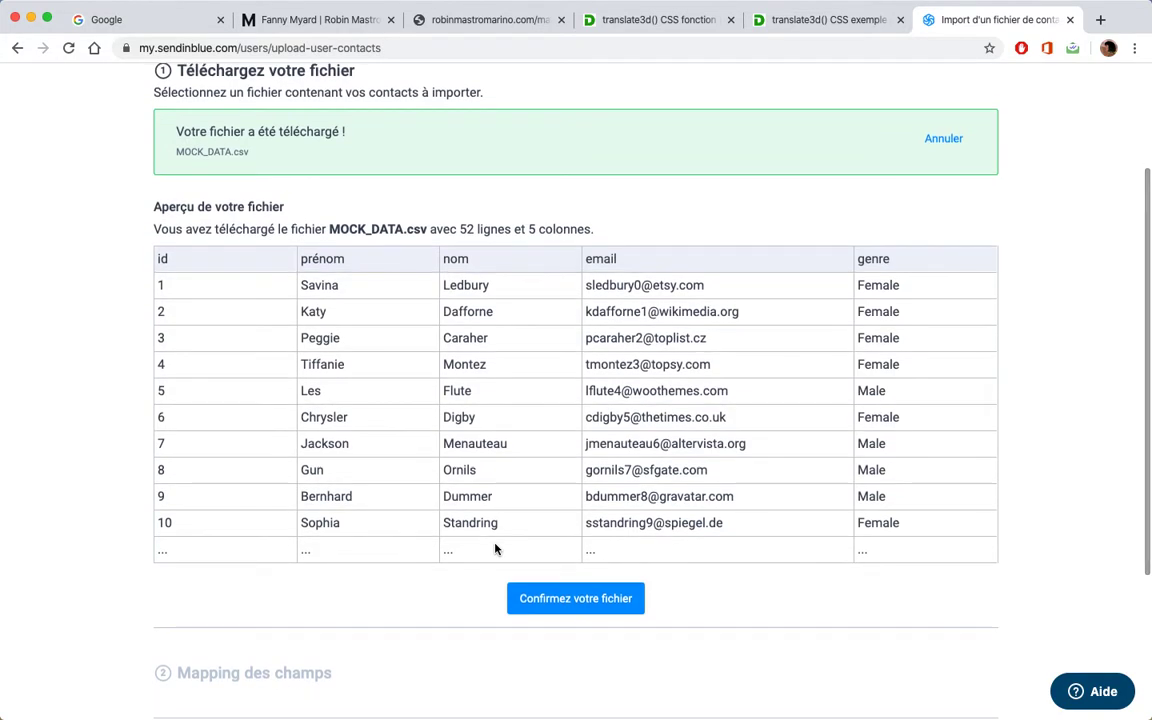
{"action": "left_click", "coordinate": [548, 599]}
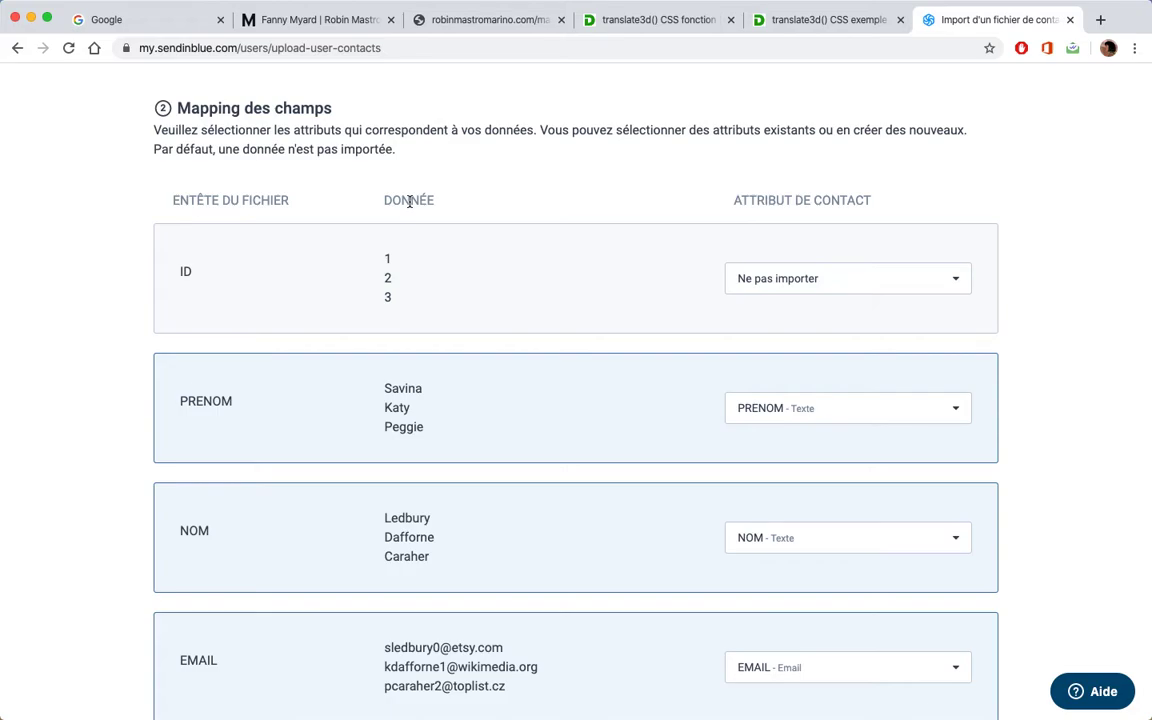
Open MOCK_DATA.csv in Excel to examine its header row and data rows, then return to the browser.
{"action": "mouse_move", "coordinate": [557, 693]}
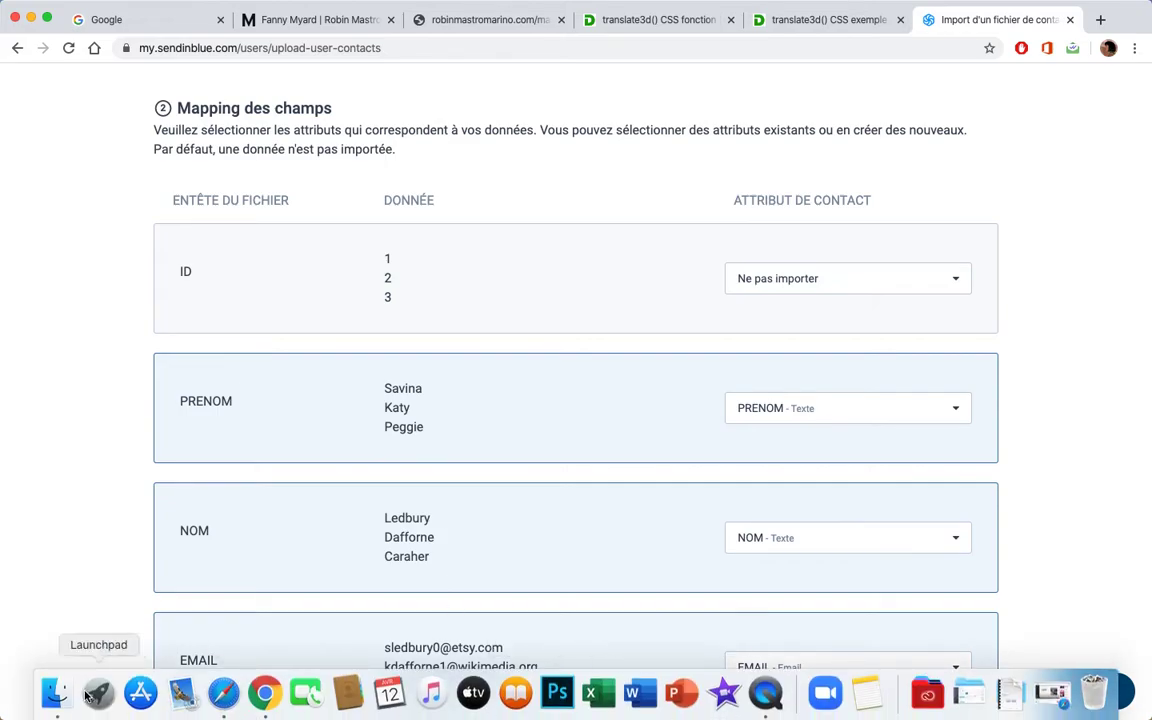
{"action": "left_click", "coordinate": [62, 693]}
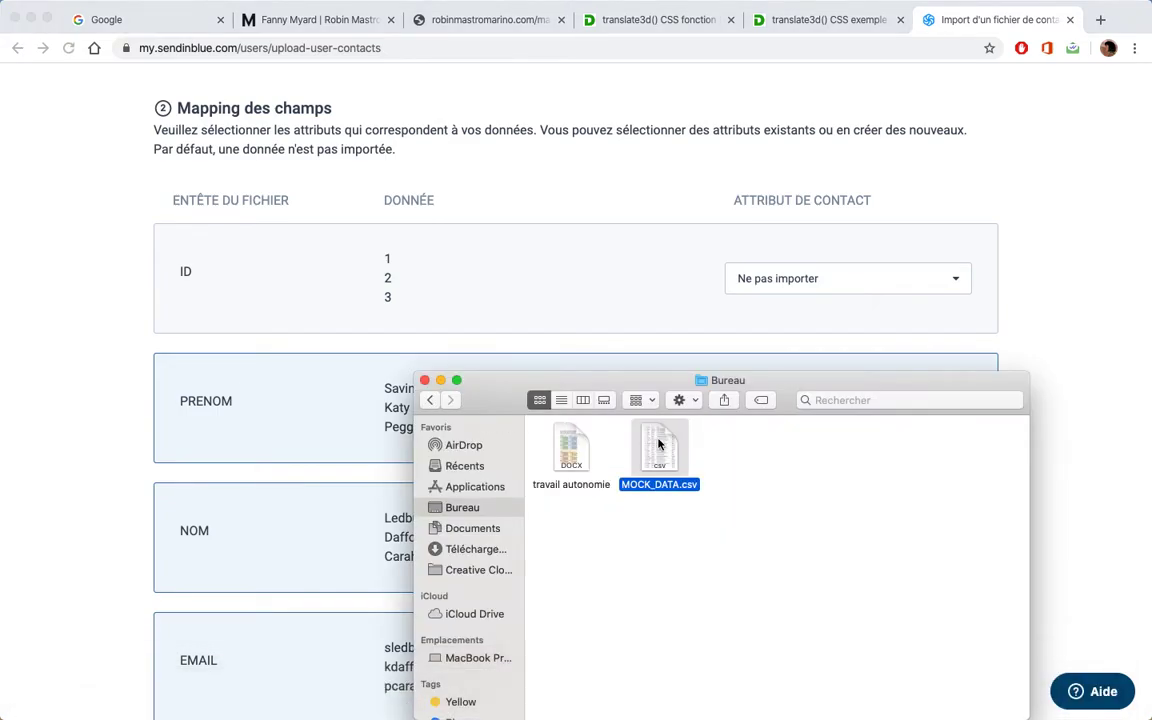
{"action": "left_click", "coordinate": [610, 697]}
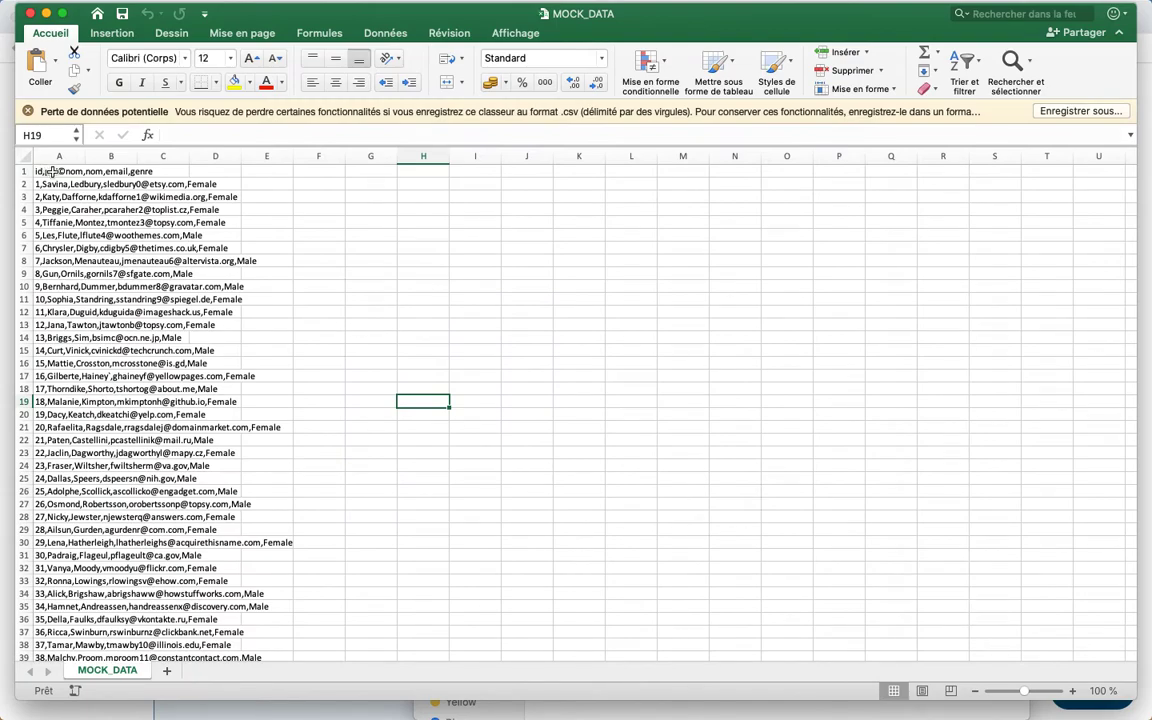
{"action": "left_click", "coordinate": [52, 171]}
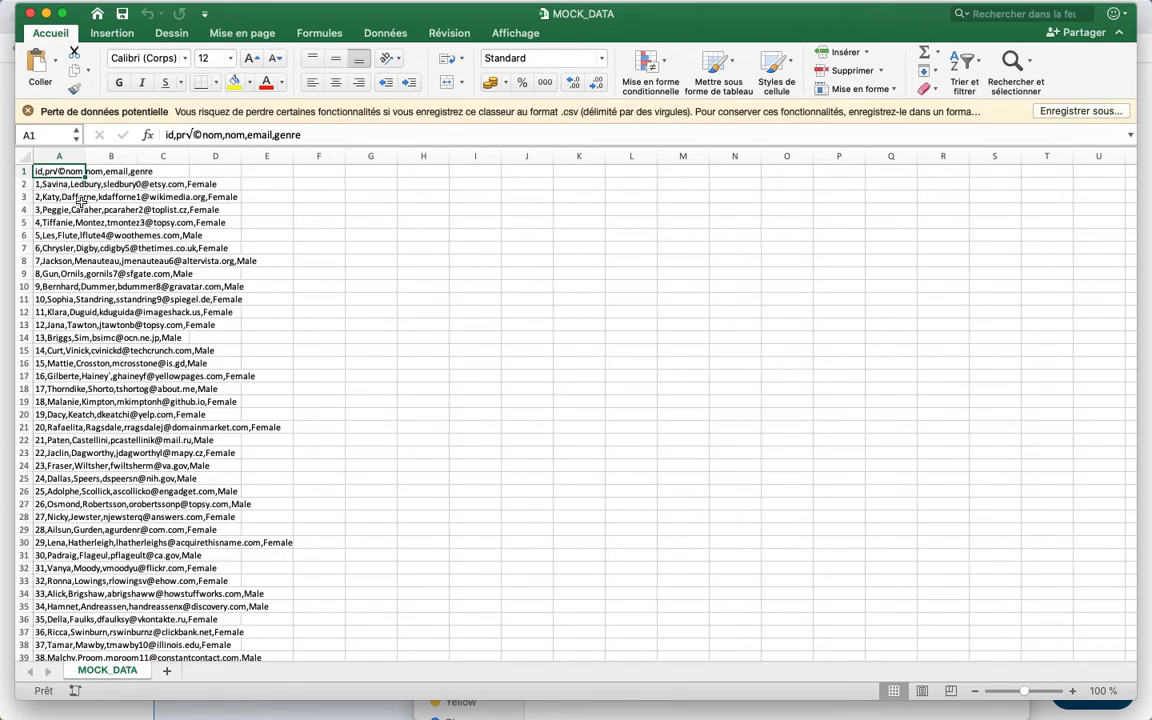
{"action": "left_click", "coordinate": [46, 185]}
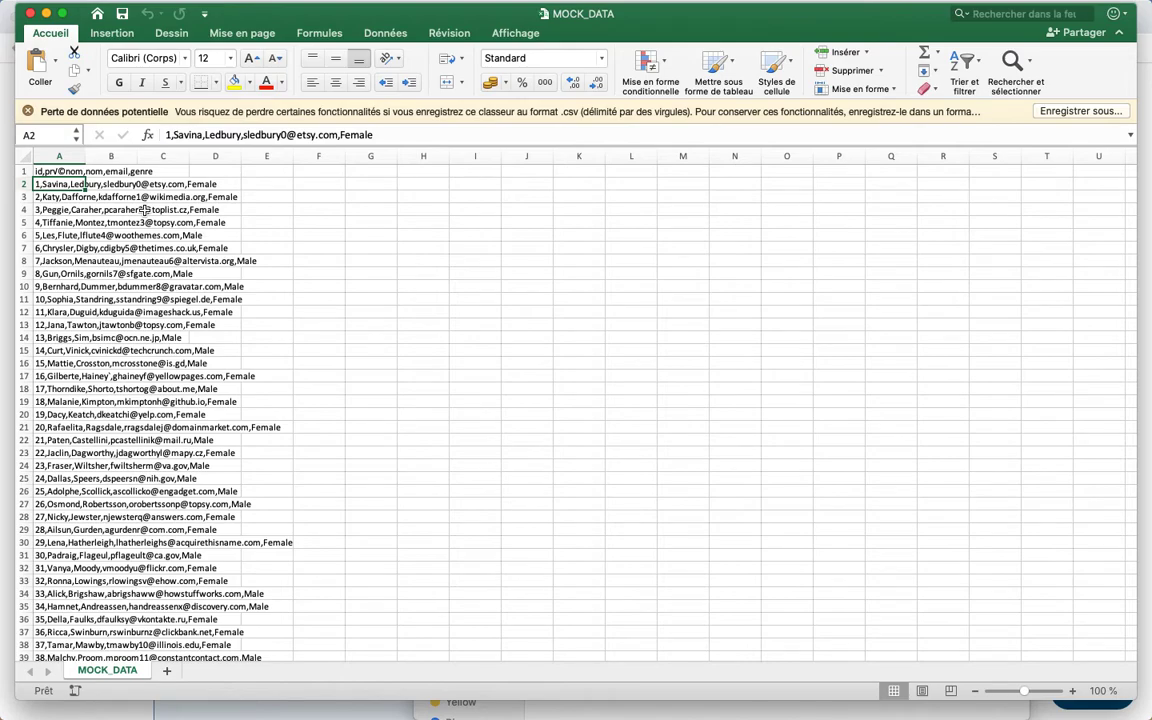
{"action": "left_click", "coordinate": [4, 130]}
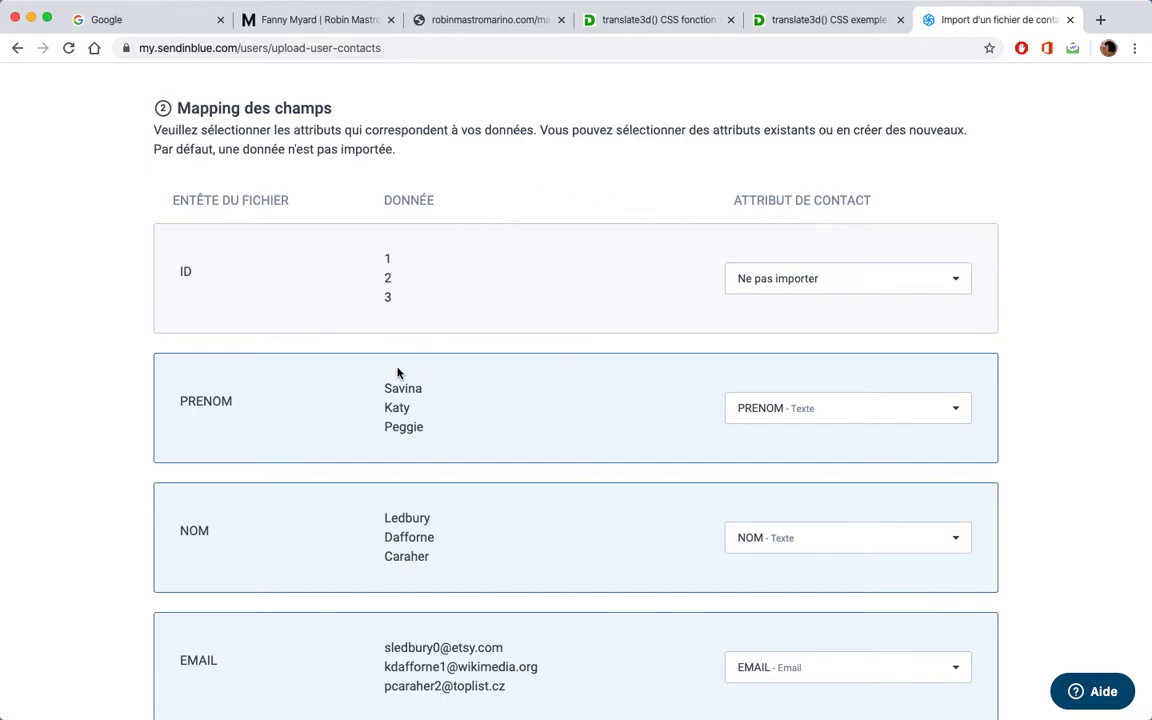
Browse the available contact attributes for the PRENOM column without changing its mapping.
{"action": "left_click", "coordinate": [221, 403]}
{"action": "left_click", "coordinate": [957, 418]}
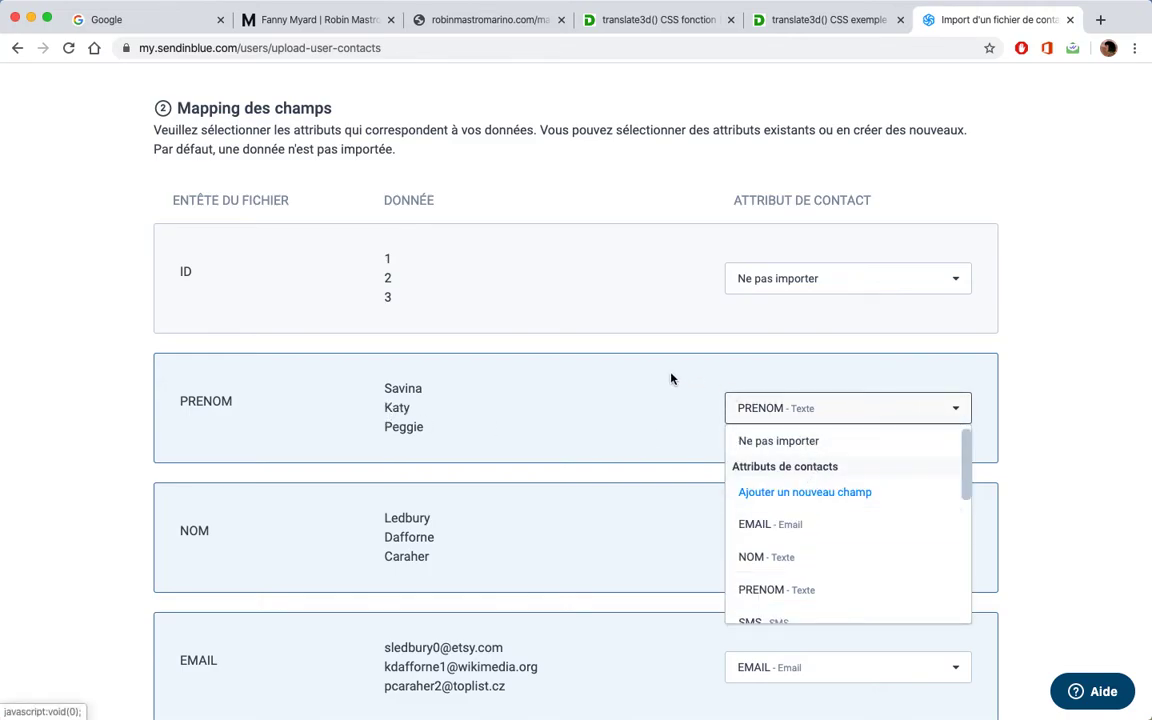
{"action": "scroll", "coordinate": [789, 455], "scroll_direction": "down", "scroll_amount": 5}
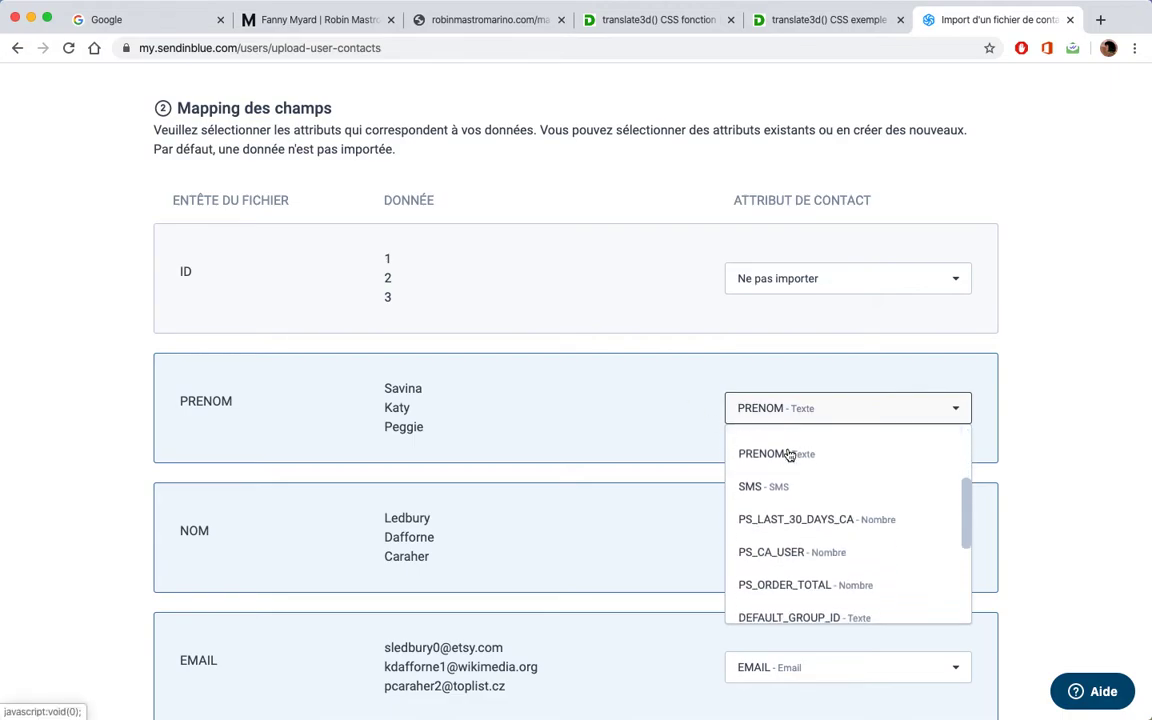
{"action": "scroll", "coordinate": [789, 455], "scroll_direction": "down", "scroll_amount": 3}
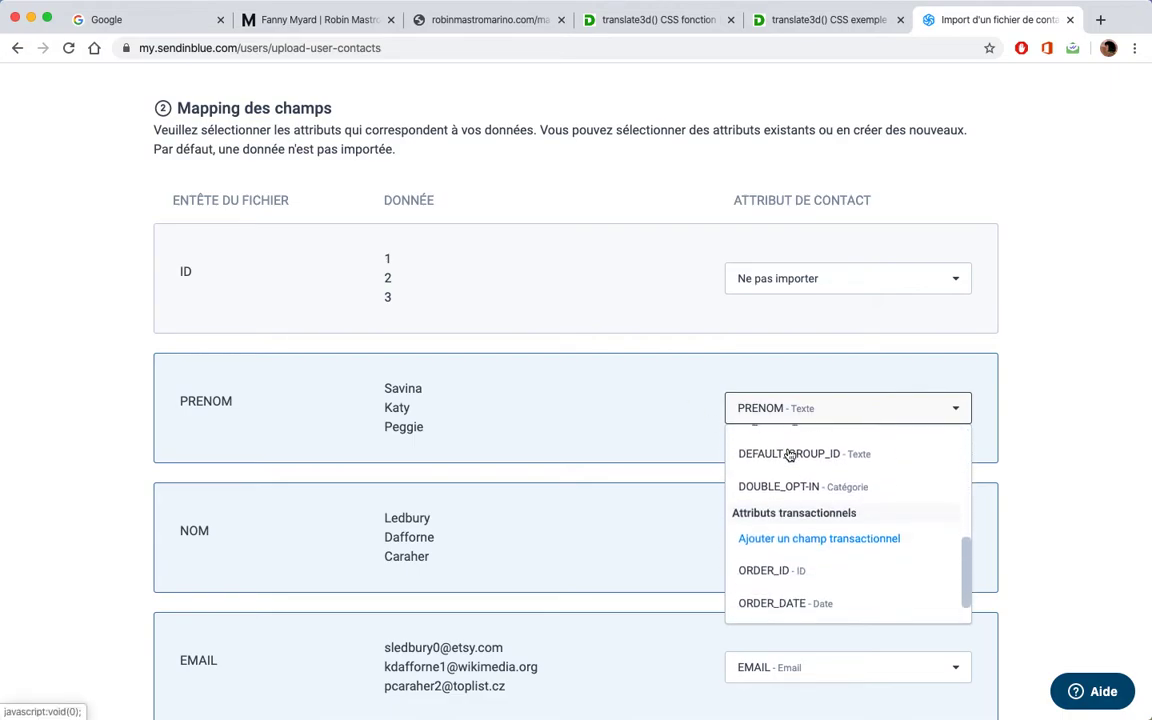
{"action": "left_click", "coordinate": [615, 408]}
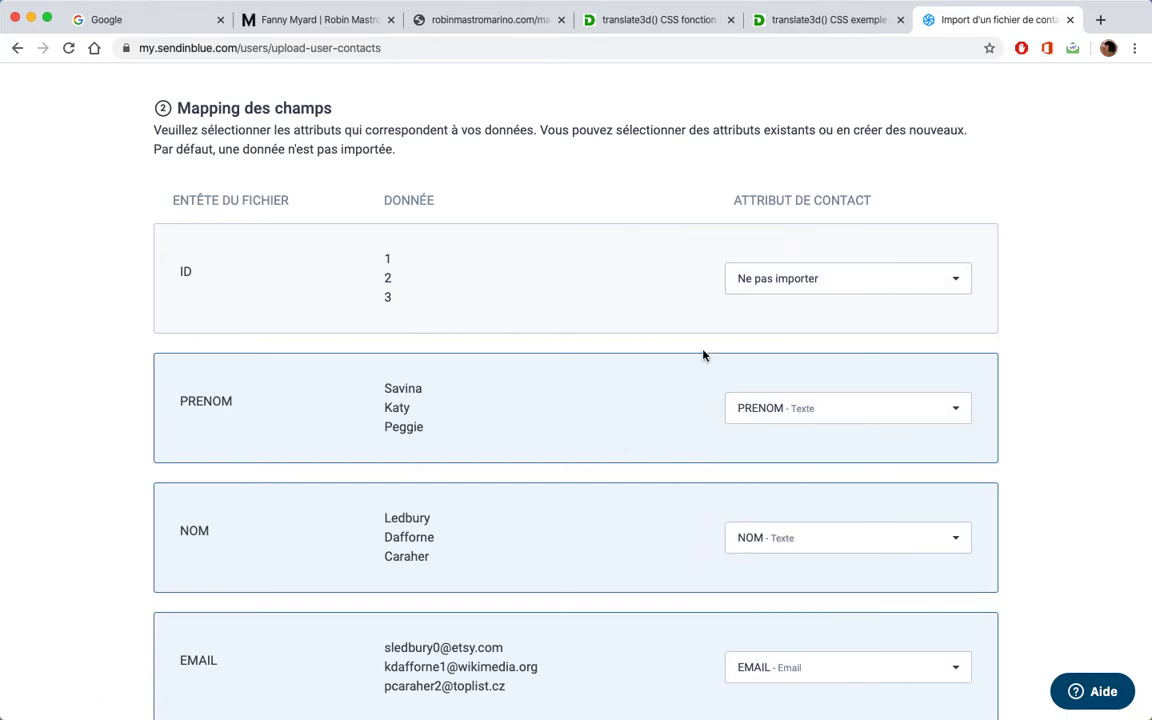
Map the ID column to a newly created Nombre contact attribute named ID.
{"action": "left_click", "coordinate": [956, 280]}
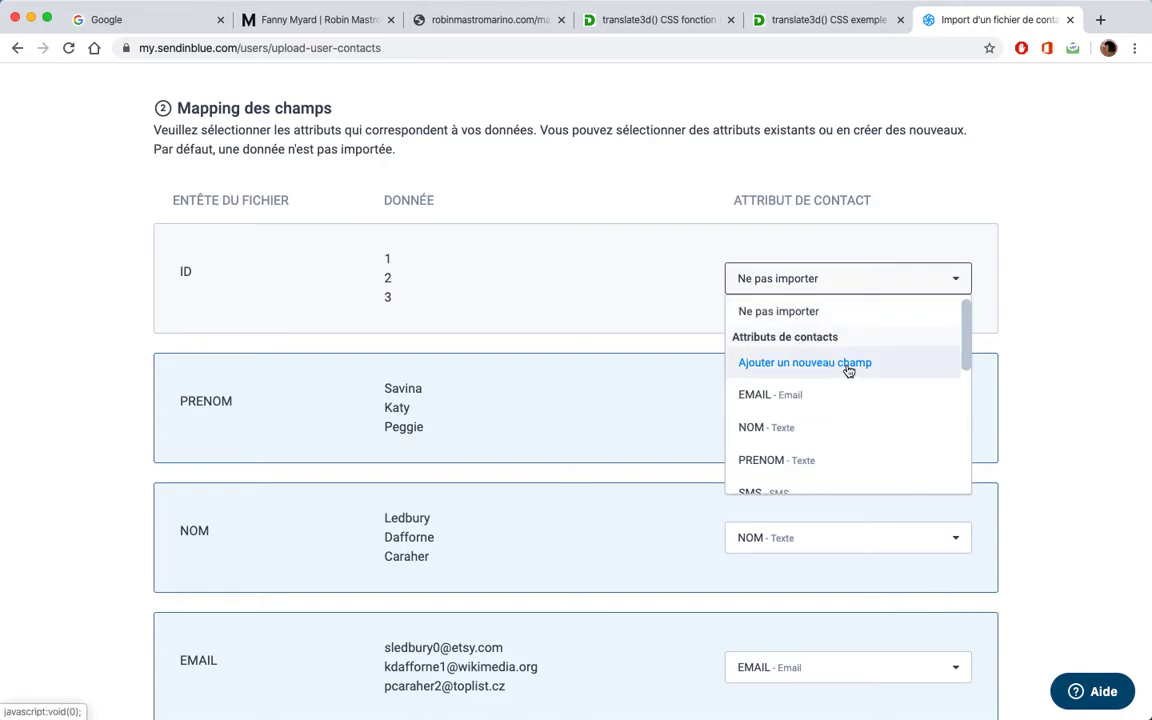
{"action": "scroll", "coordinate": [848, 371], "scroll_direction": "down", "scroll_amount": 3}
{"action": "scroll", "coordinate": [848, 371], "scroll_direction": "down", "scroll_amount": 5}
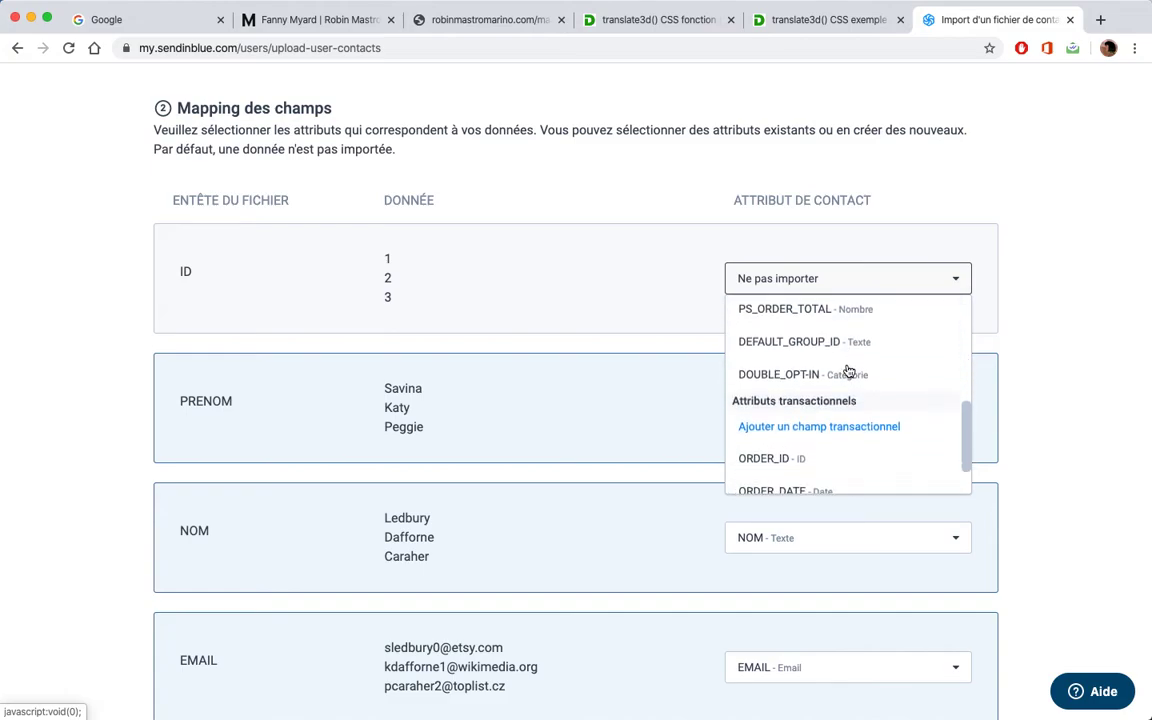
{"action": "scroll", "coordinate": [848, 371], "scroll_direction": "down", "scroll_amount": 1}
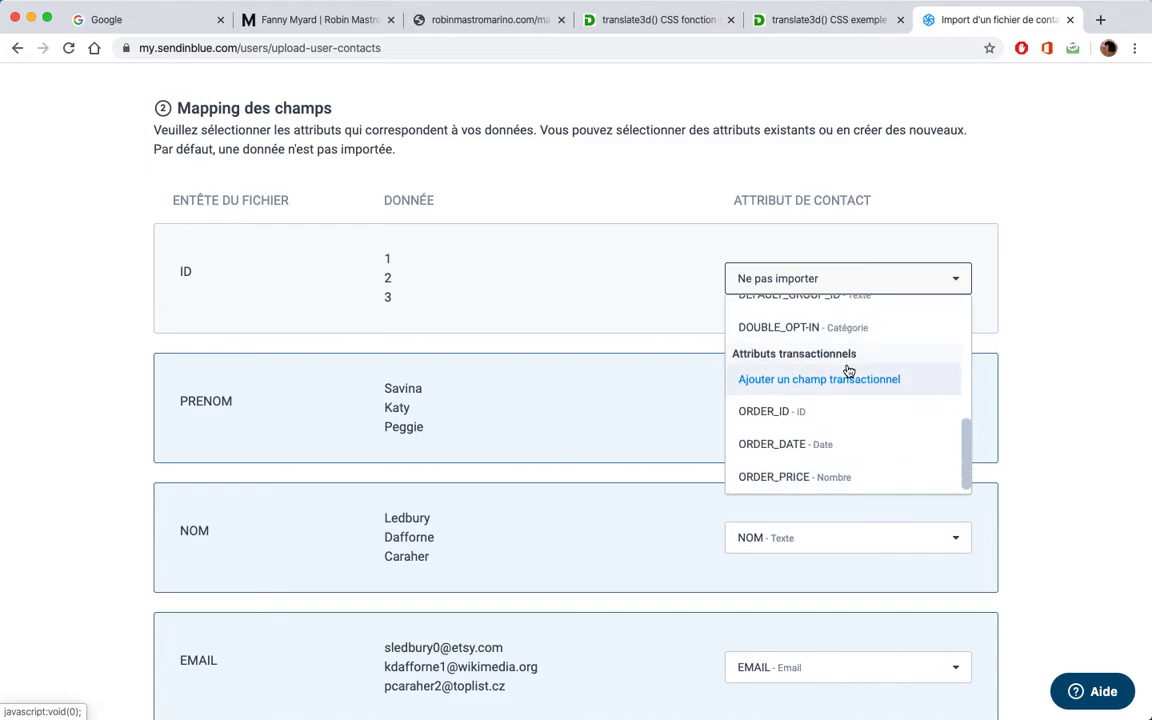
{"action": "scroll", "coordinate": [848, 371], "scroll_direction": "up", "scroll_amount": 1}
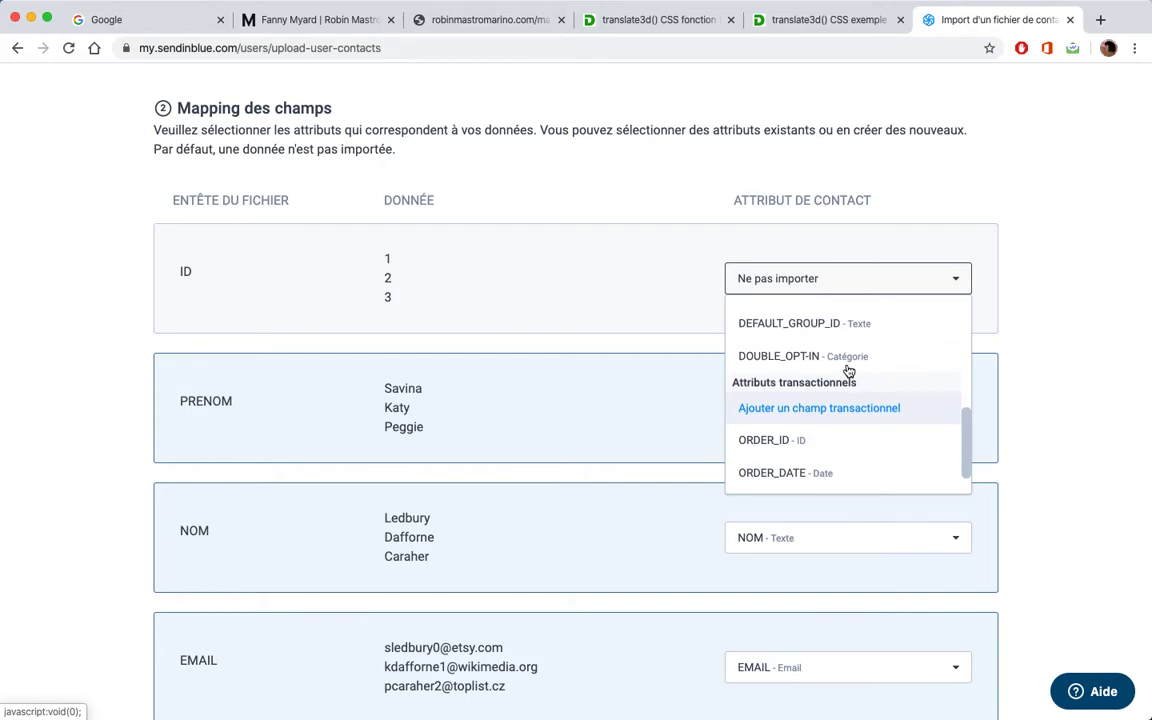
{"action": "scroll", "coordinate": [848, 371], "scroll_direction": "up", "scroll_amount": 1}
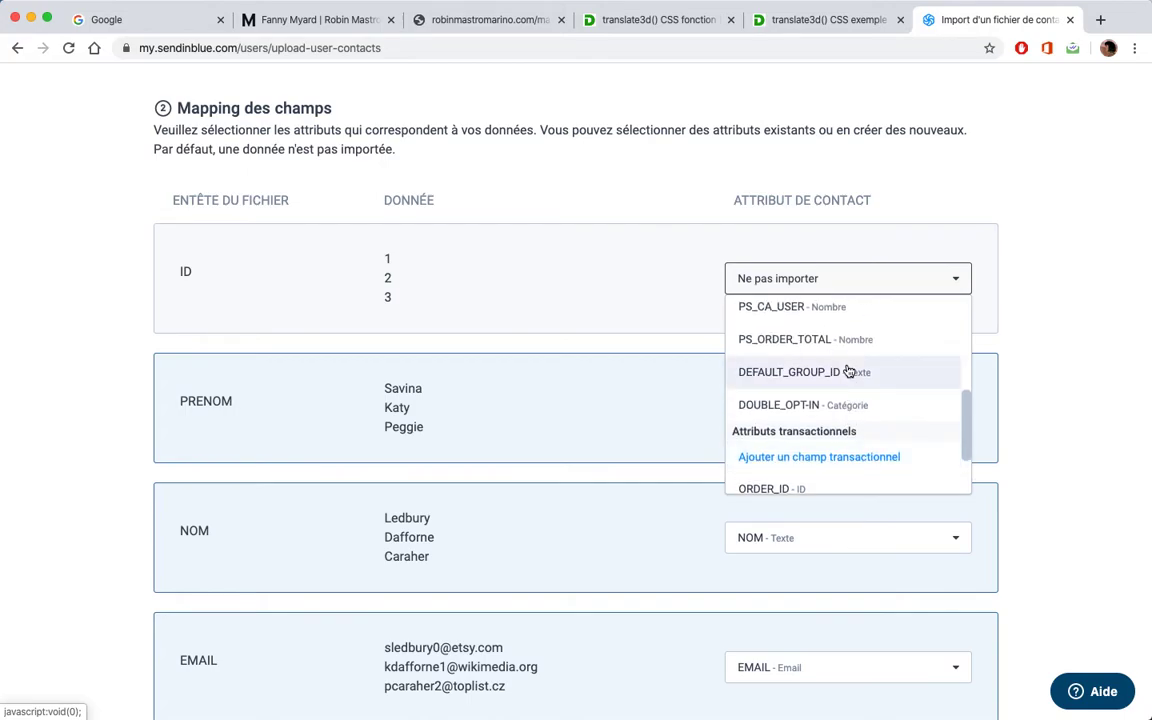
{"action": "scroll", "coordinate": [848, 370], "scroll_direction": "up", "scroll_amount": 3}
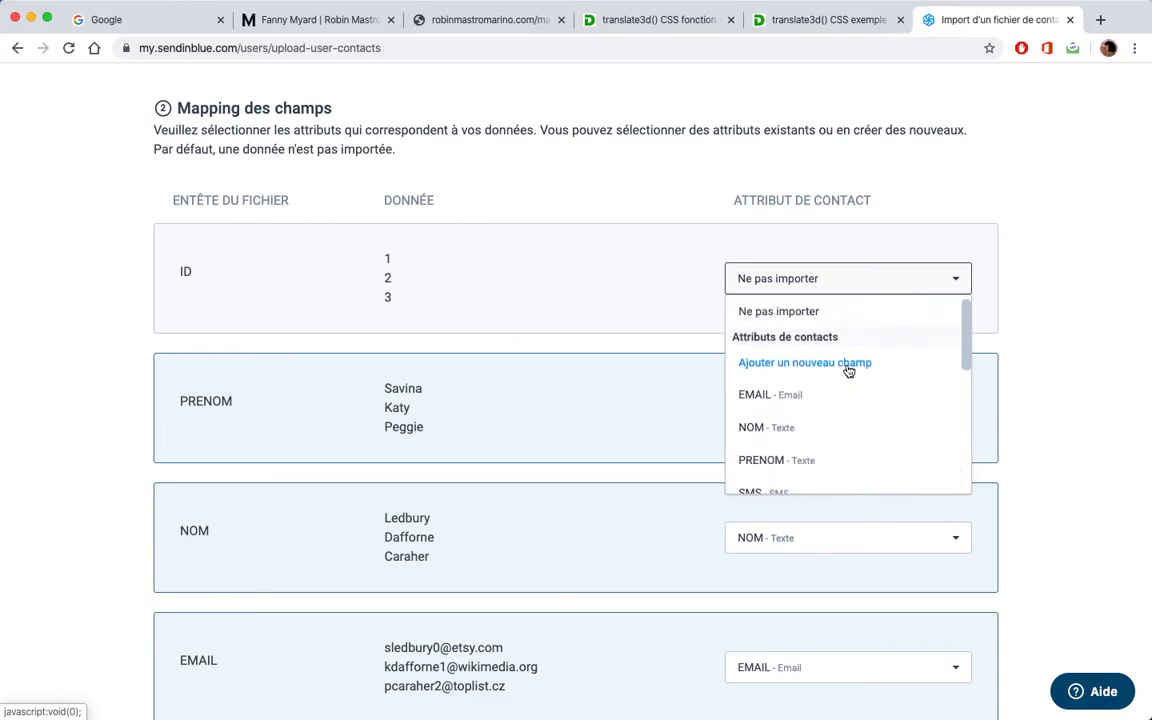
{"action": "left_click", "coordinate": [835, 369]}
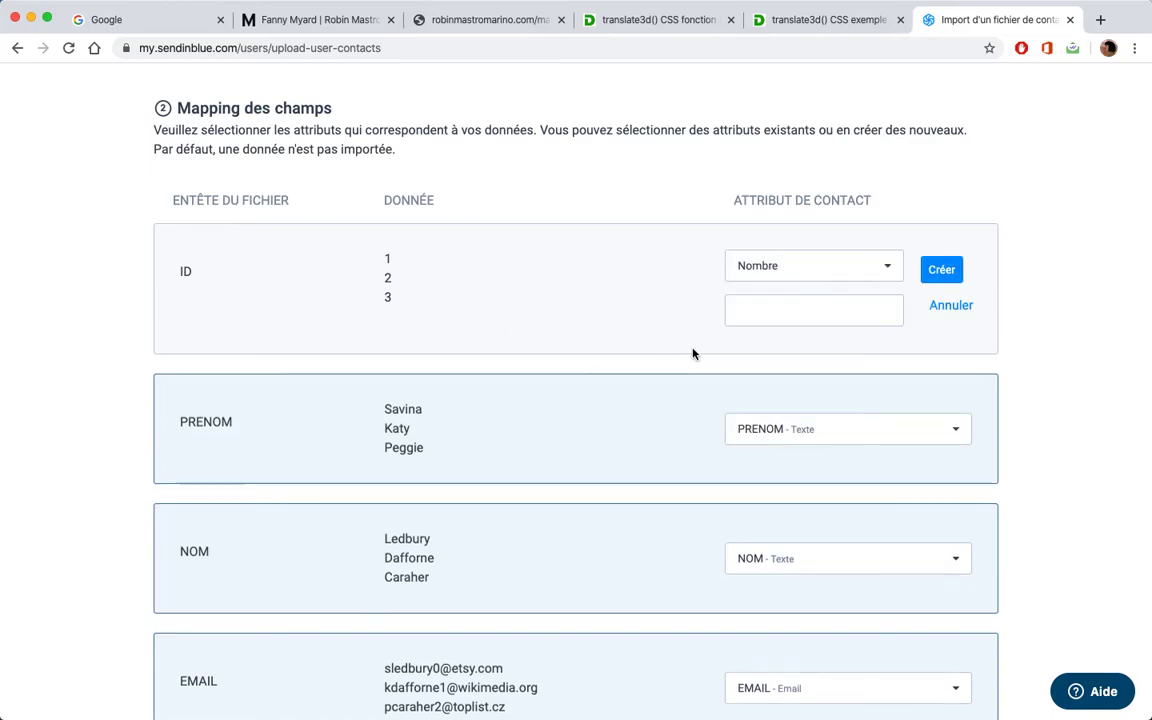
{"action": "left_click", "coordinate": [889, 266]}
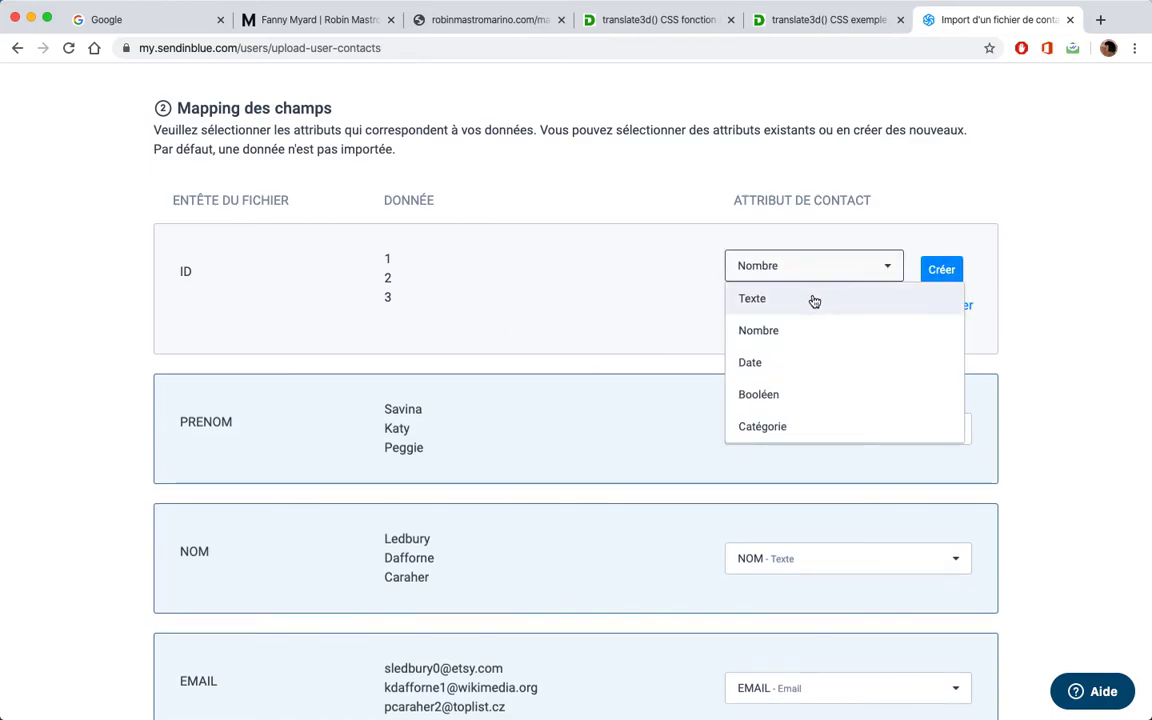
{"action": "scroll", "coordinate": [815, 370], "scroll_direction": "down", "scroll_amount": 1}
{"action": "left_click", "coordinate": [621, 244]}
{"action": "left_click", "coordinate": [804, 262]}
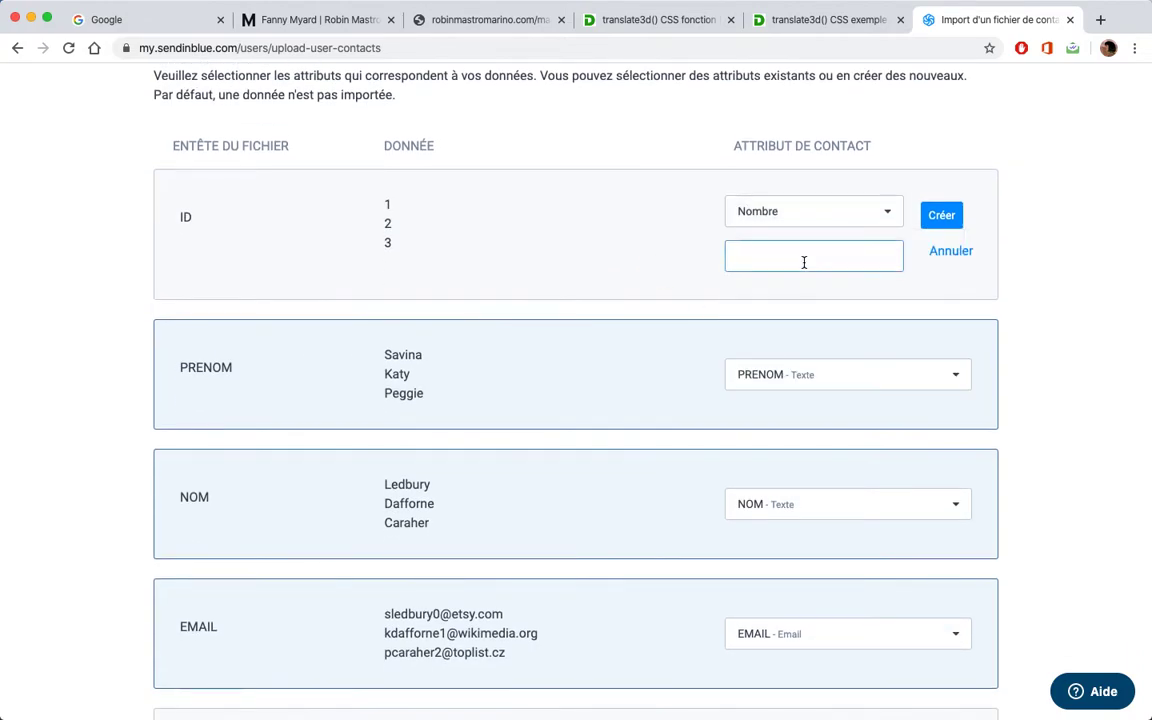
{"action": "scroll", "coordinate": [828, 254], "scroll_direction": "up", "scroll_amount": 1}
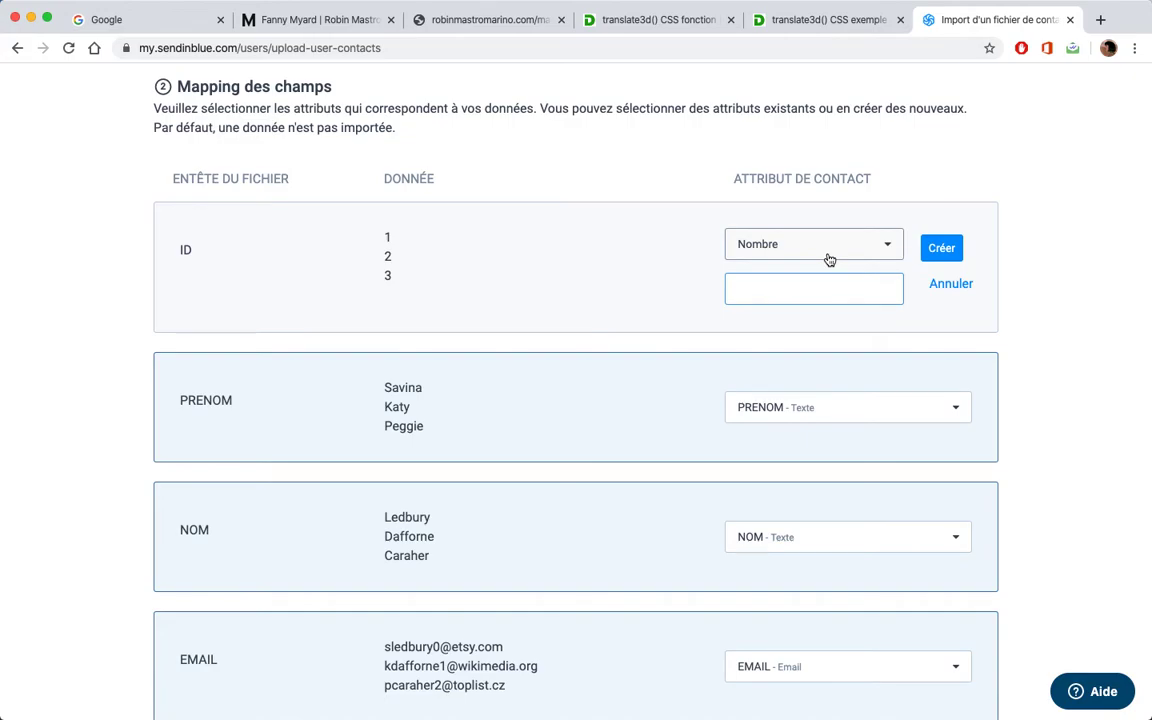
{"action": "left_click", "coordinate": [952, 254]}
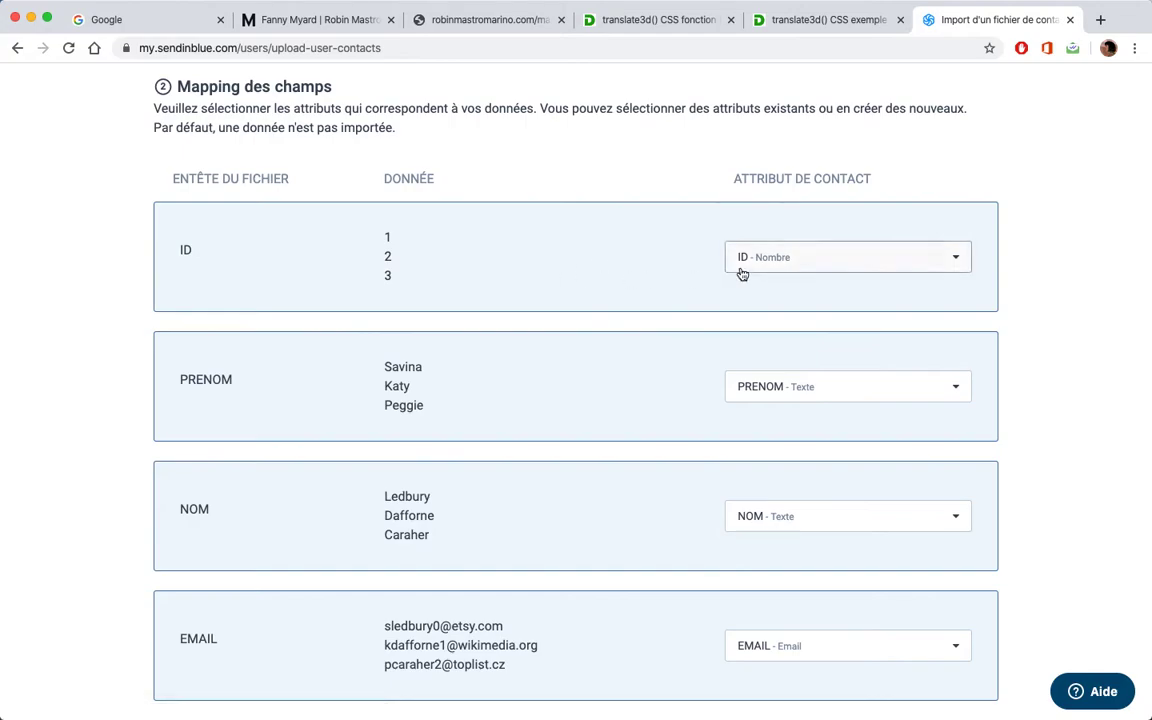
Review the remaining column mappings down to the GENRE column and the mapping confirmation.
{"action": "scroll", "coordinate": [618, 311], "scroll_direction": "down", "scroll_amount": 2}
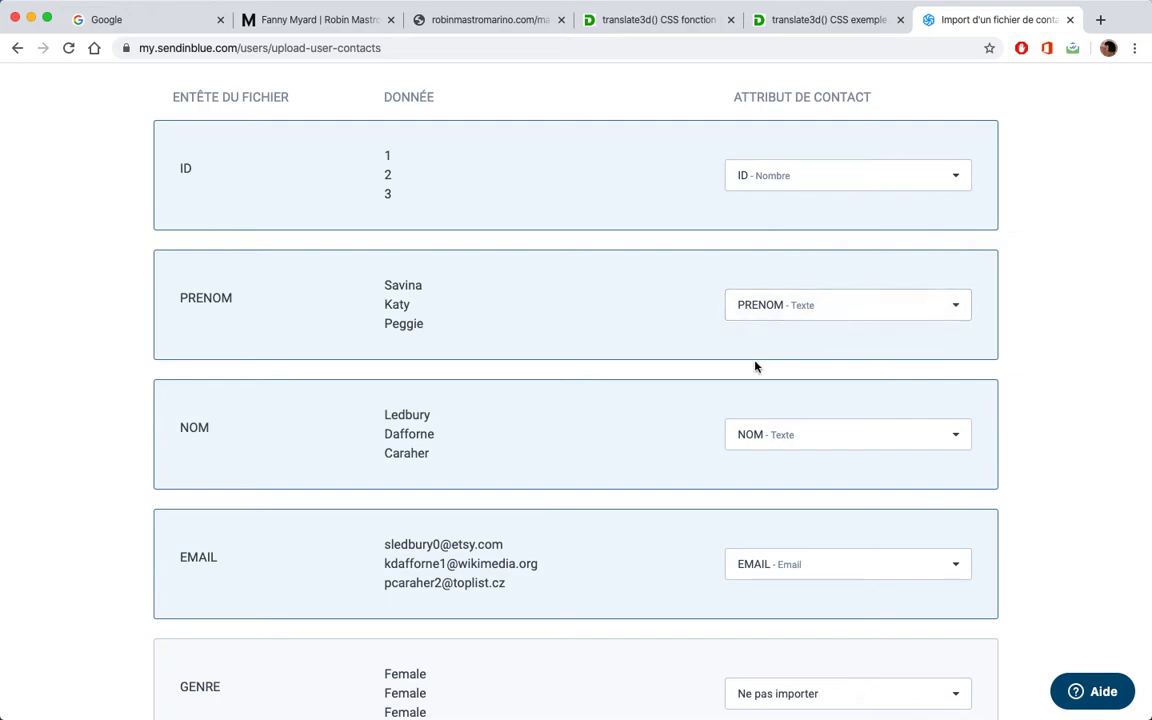
{"action": "scroll", "coordinate": [609, 440], "scroll_direction": "down", "scroll_amount": 1}
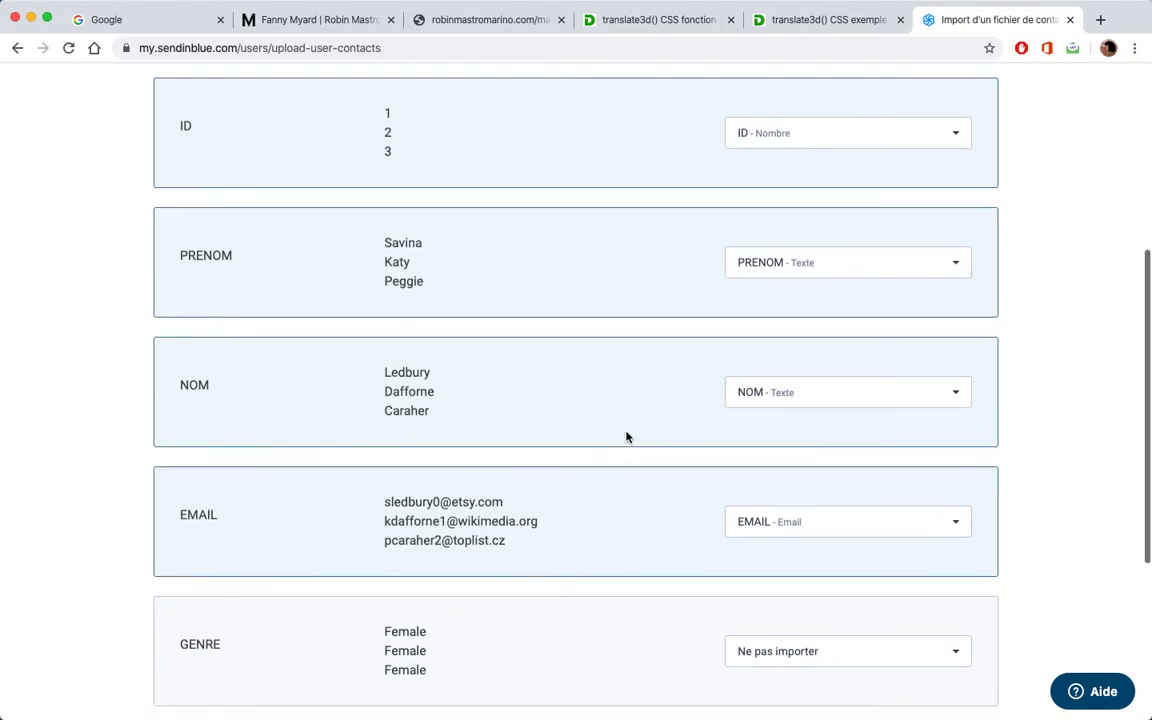
{"action": "scroll", "coordinate": [615, 523], "scroll_direction": "down", "scroll_amount": 3}
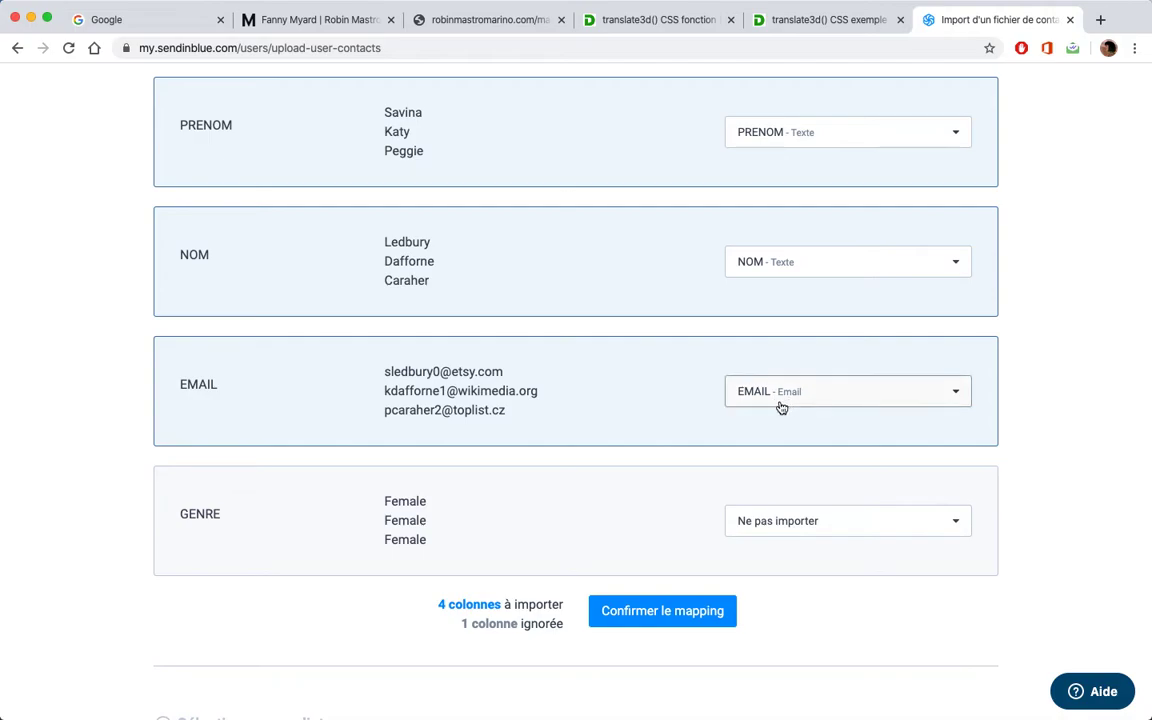
Map the GENRE column to a newly created Texte contact attribute named GENRE.
{"action": "left_click", "coordinate": [815, 527]}
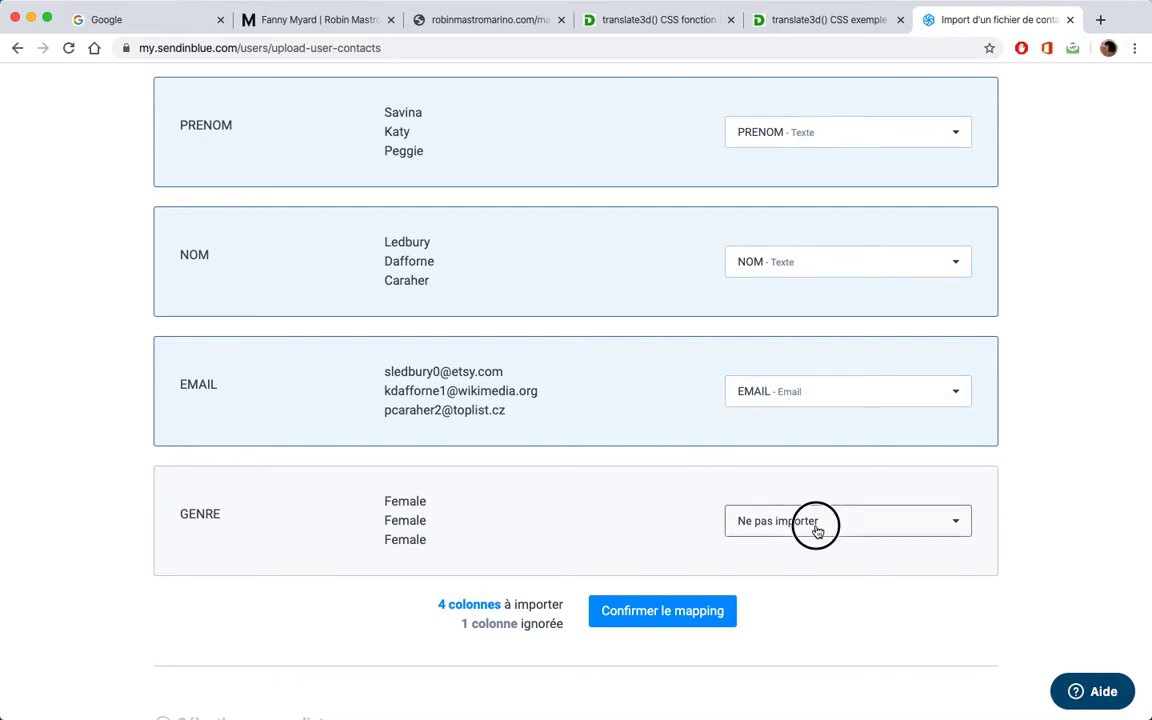
{"action": "scroll", "coordinate": [849, 575], "scroll_direction": "down", "scroll_amount": 2}
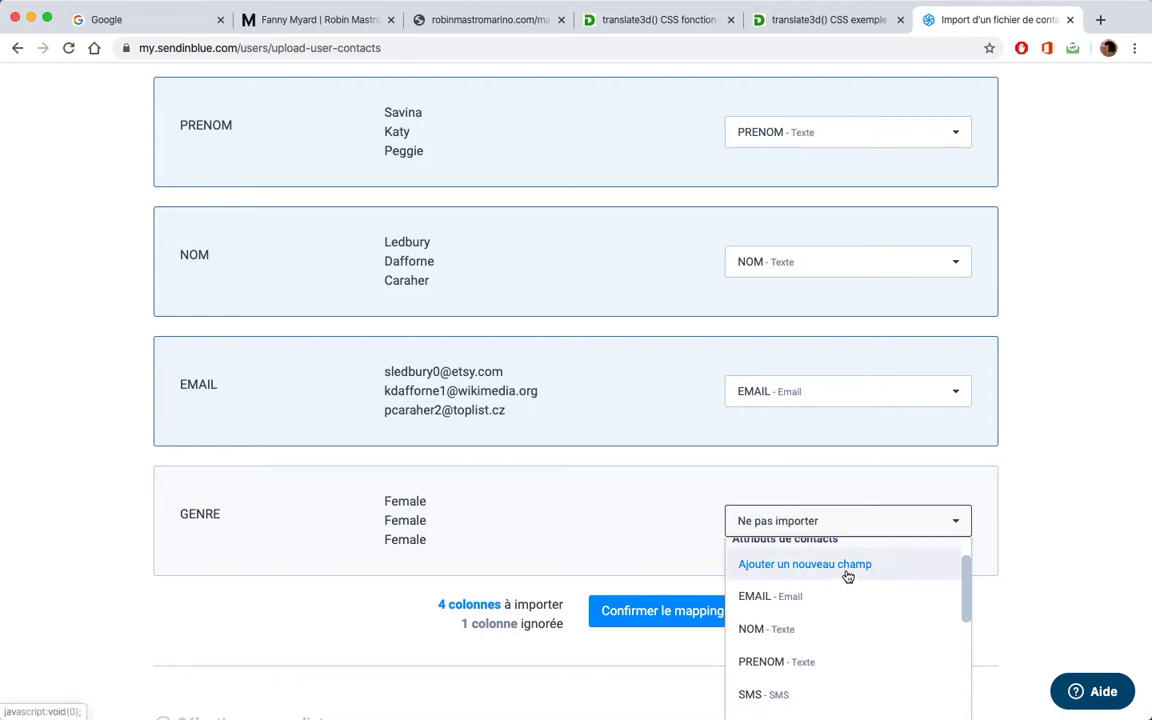
{"action": "left_click", "coordinate": [848, 566]}
{"action": "left_click", "coordinate": [795, 548]}
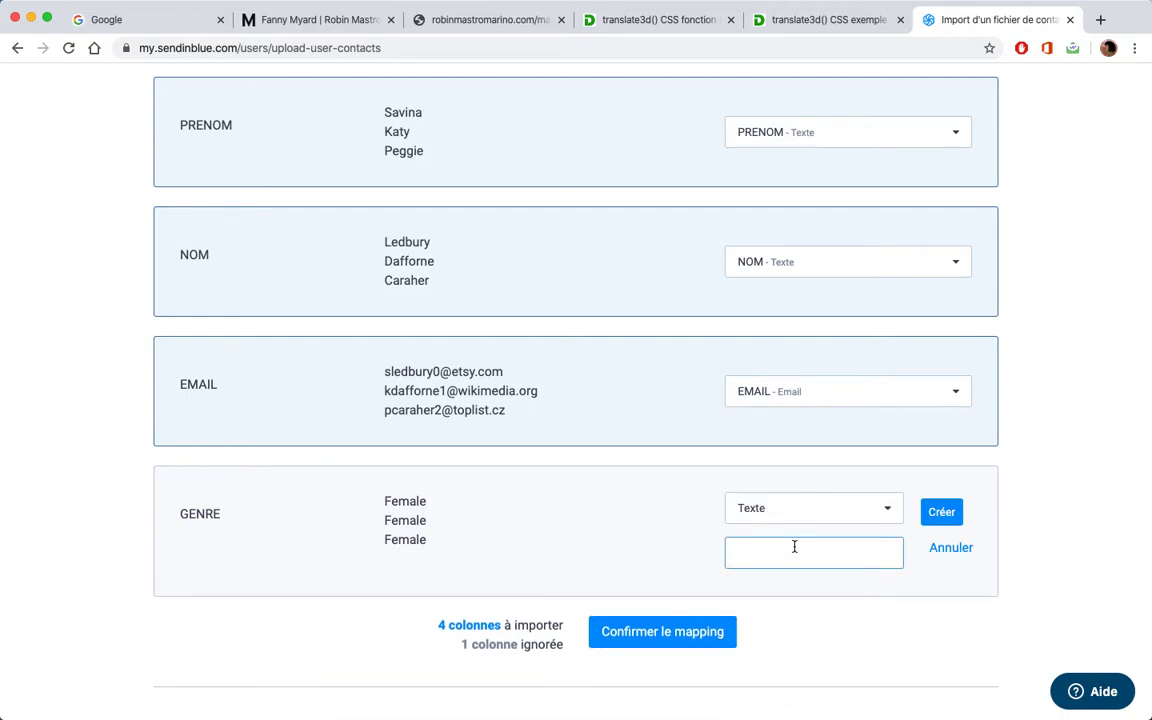
{"action": "left_click", "coordinate": [890, 511]}
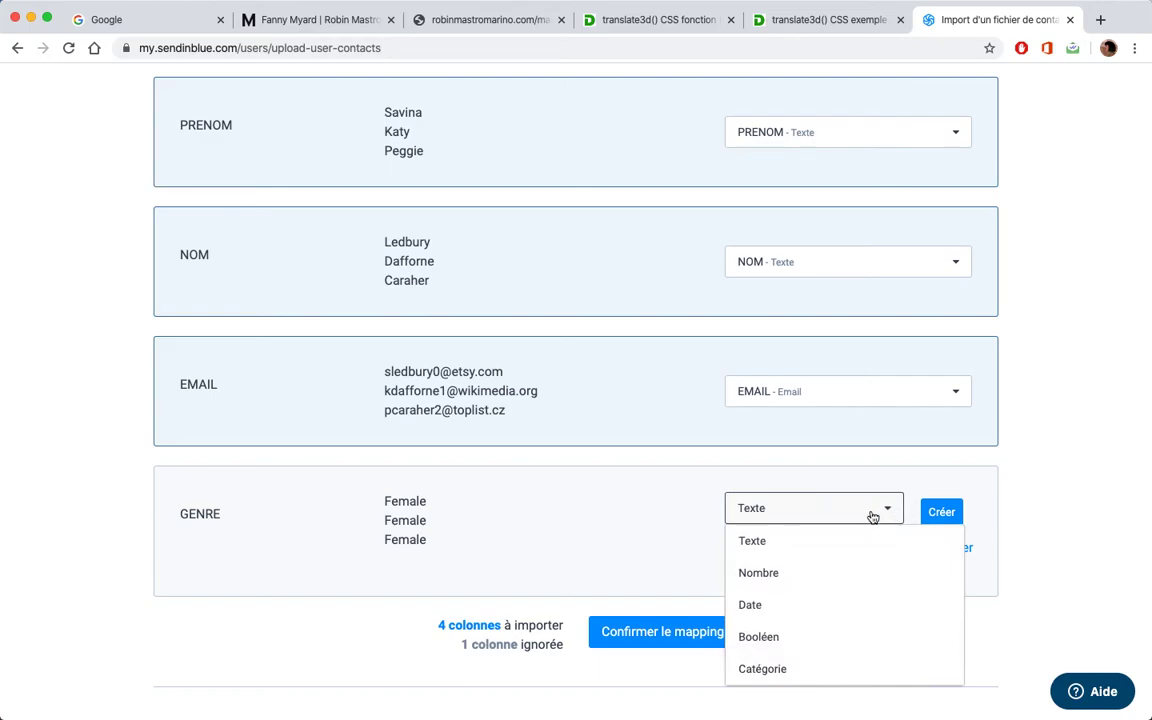
{"action": "scroll", "coordinate": [807, 625], "scroll_direction": "down", "scroll_amount": 1}
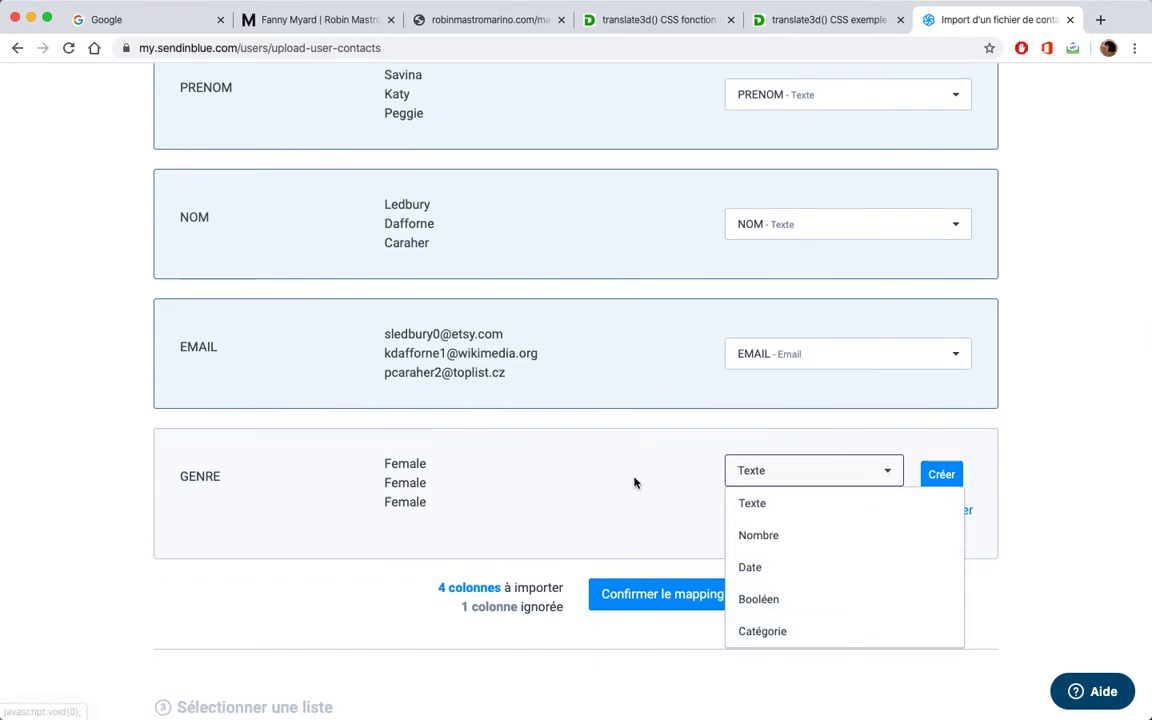
{"action": "left_click", "coordinate": [635, 482]}
{"action": "left_click", "coordinate": [945, 475]}
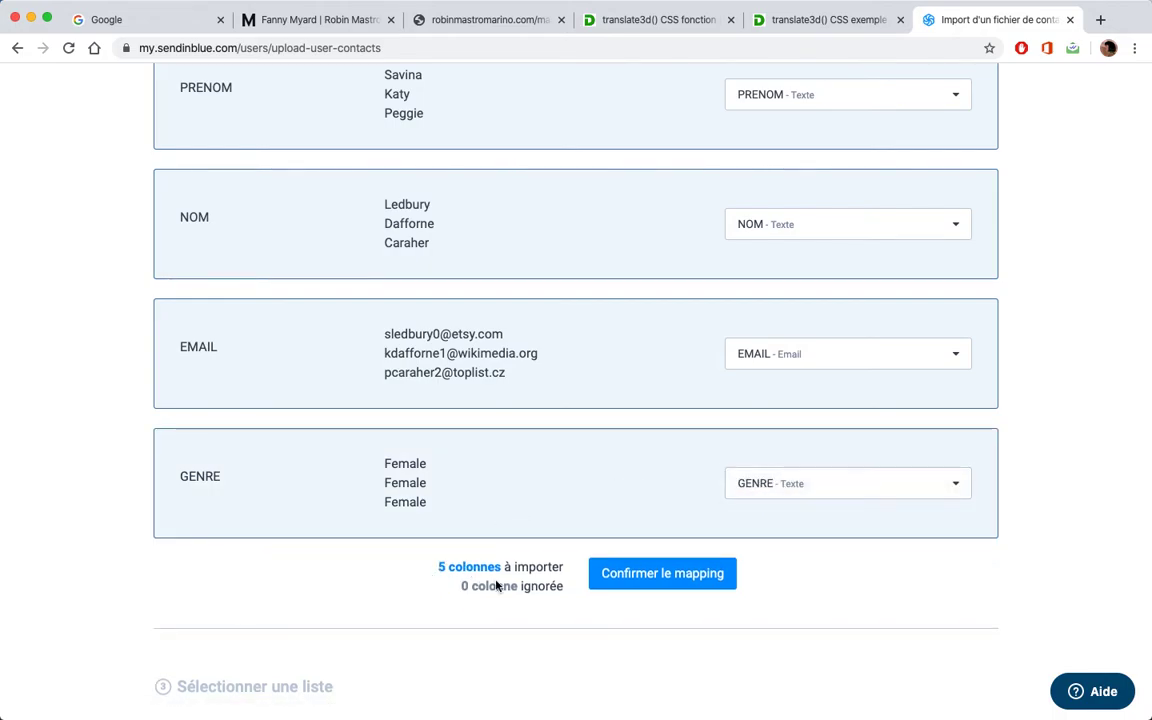
Confirm the column mapping and select Votre première liste as the destination list.
{"action": "left_click", "coordinate": [625, 576]}
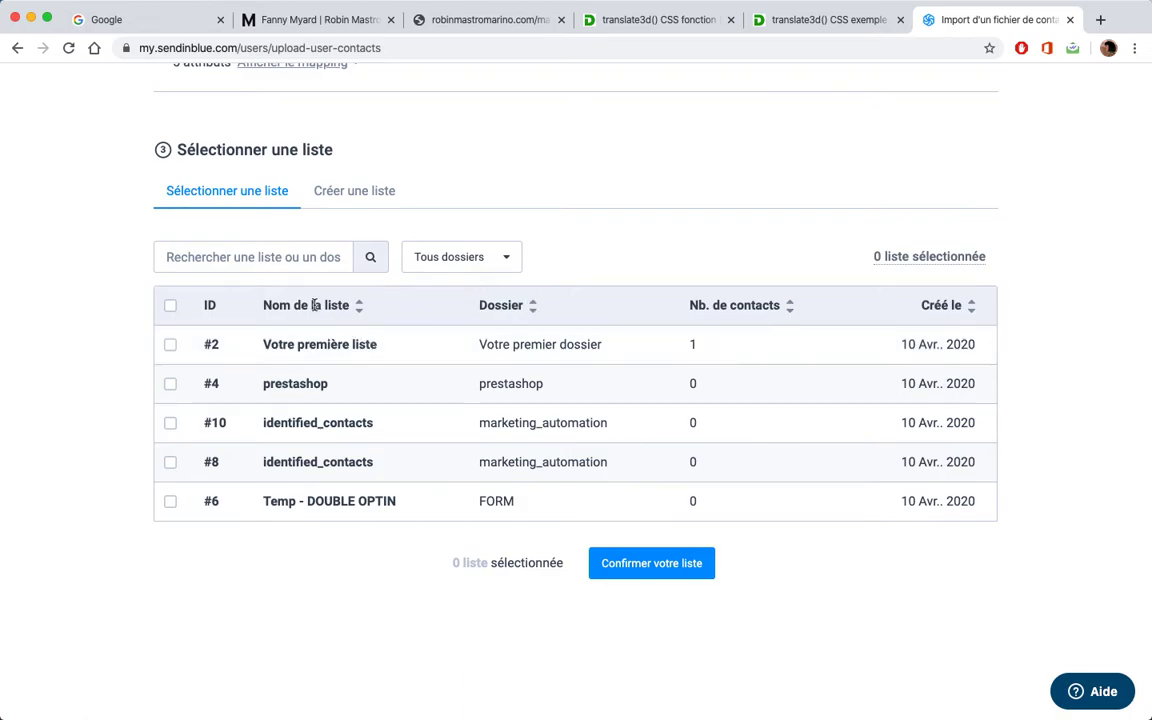
{"action": "left_click", "coordinate": [171, 345]}
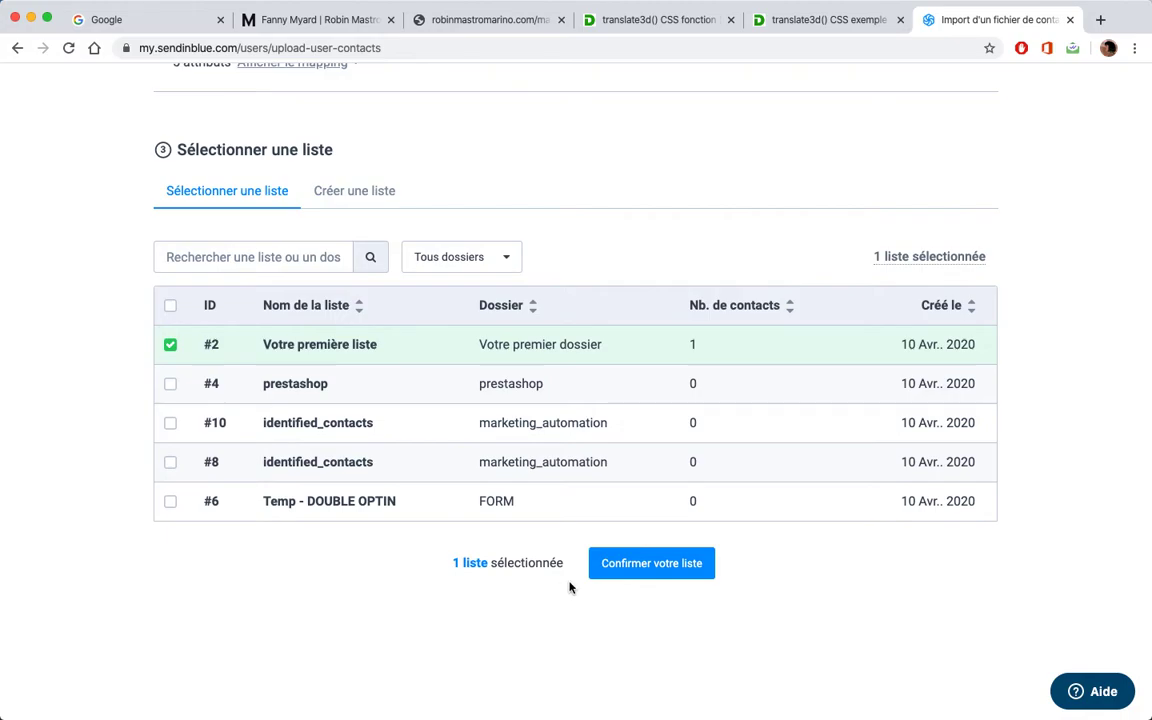
{"action": "left_click", "coordinate": [658, 572]}
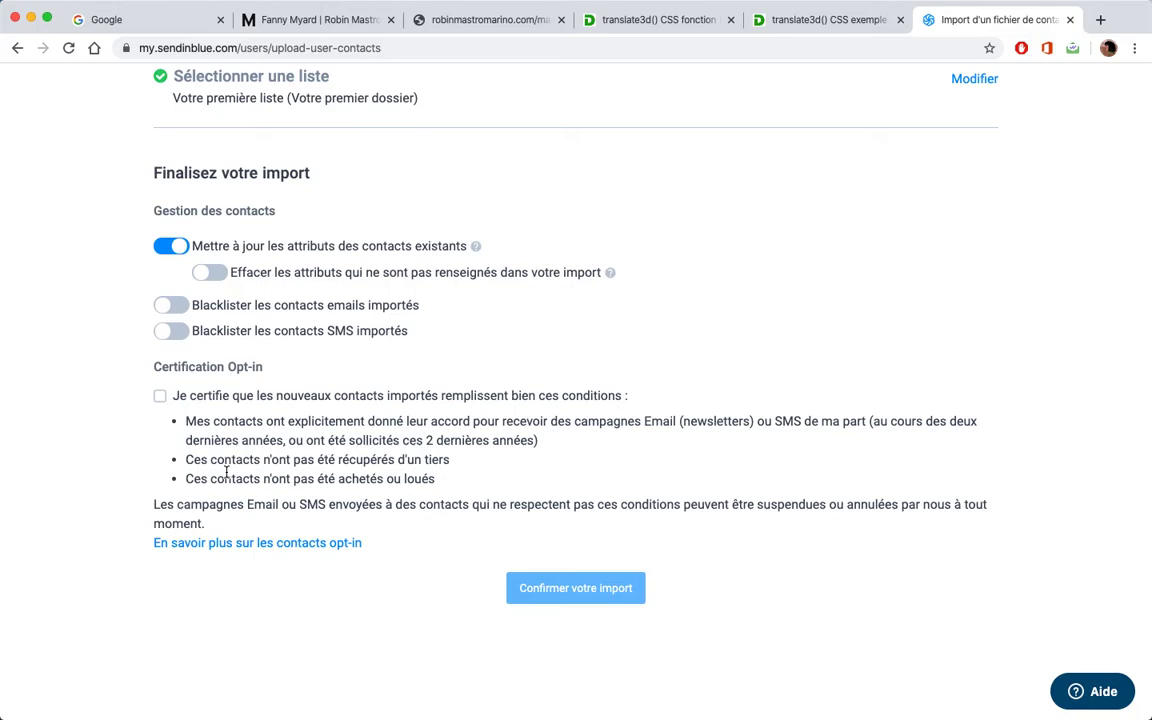
Keep updating existing contacts' attributes, certify the opt-in conditions, and confirm the import.
{"action": "scroll", "coordinate": [227, 470], "scroll_direction": "down", "scroll_amount": 1}
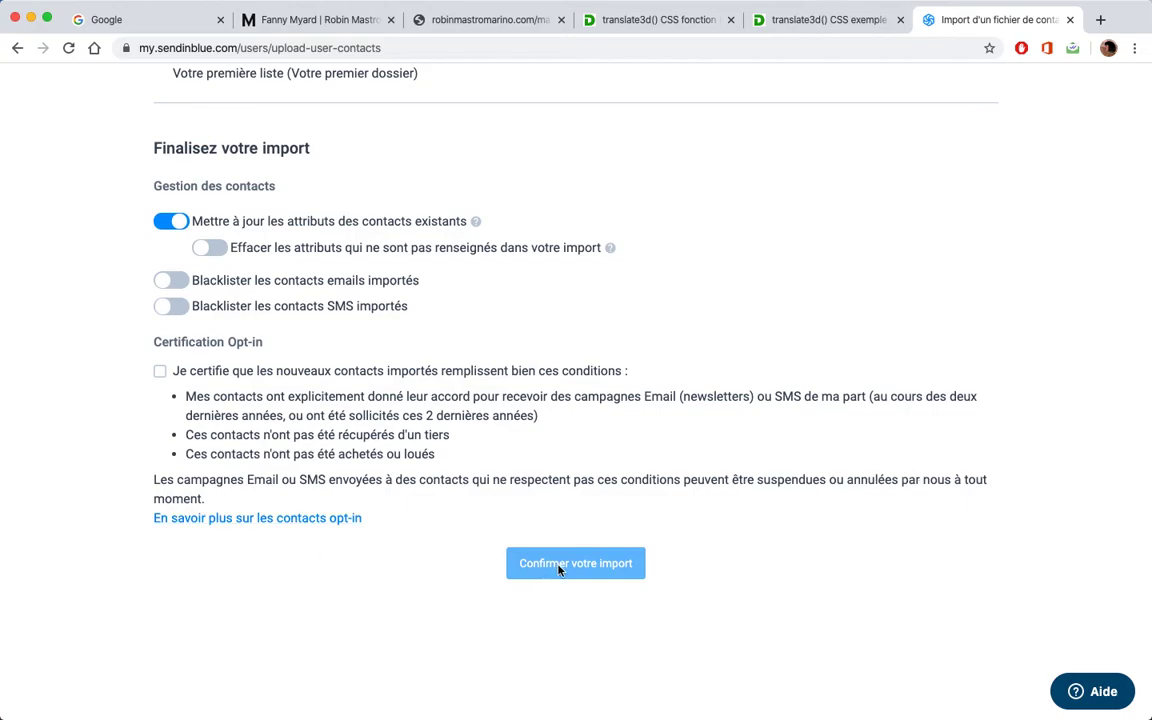
{"action": "scroll", "coordinate": [494, 406], "scroll_direction": "up", "scroll_amount": 3}
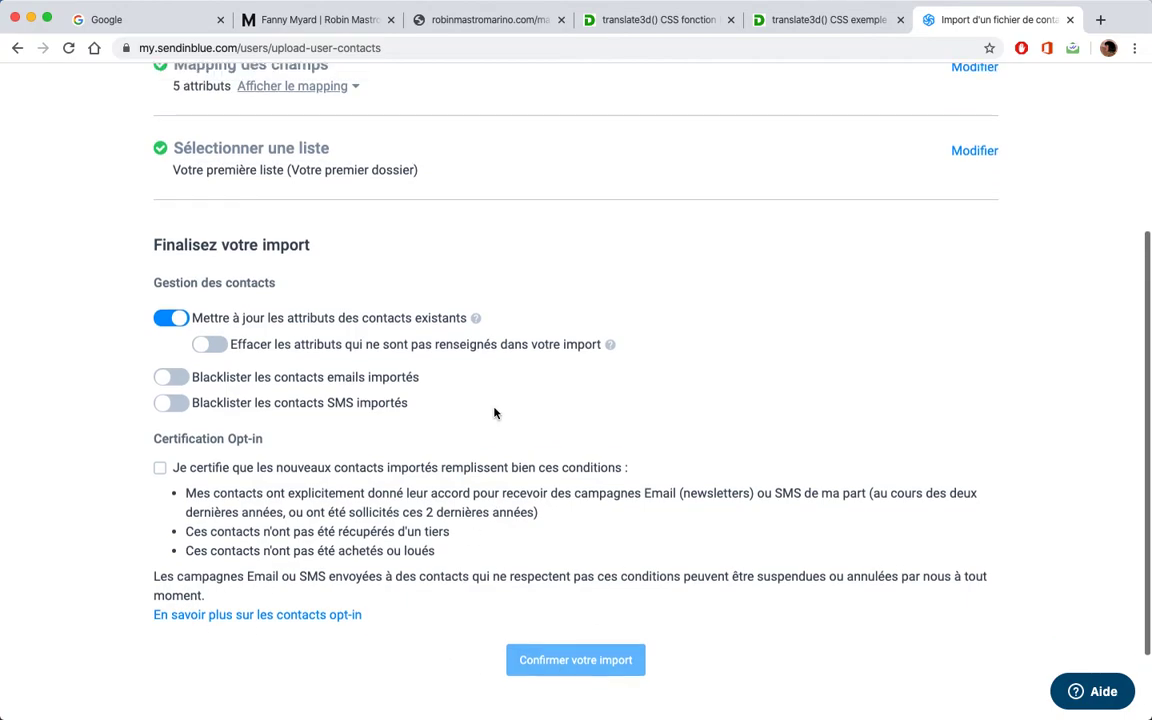
{"action": "scroll", "coordinate": [496, 411], "scroll_direction": "down", "scroll_amount": 3}
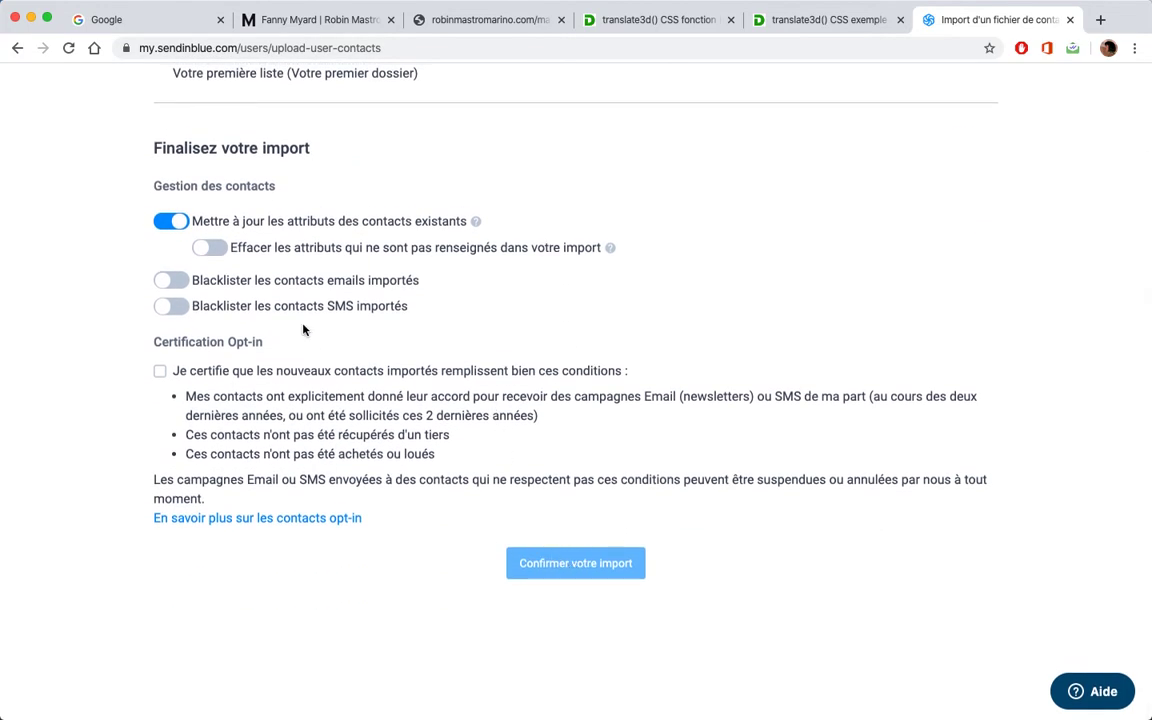
{"action": "left_click", "coordinate": [170, 218]}
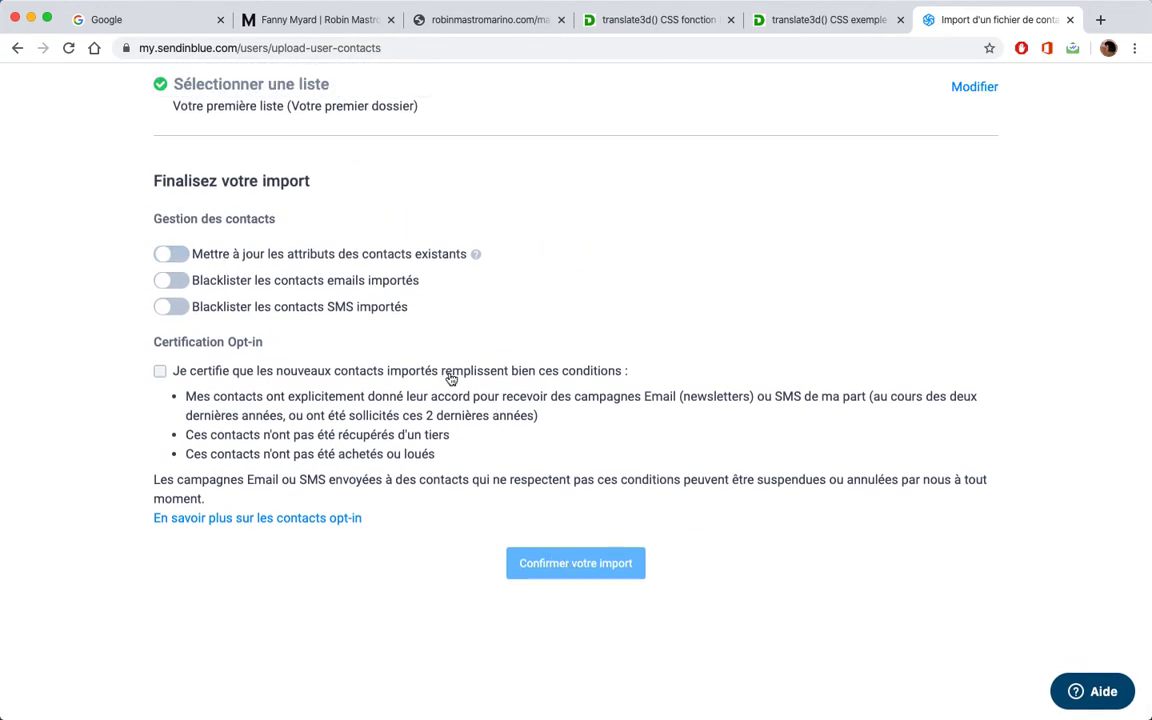
{"action": "left_click", "coordinate": [170, 254]}
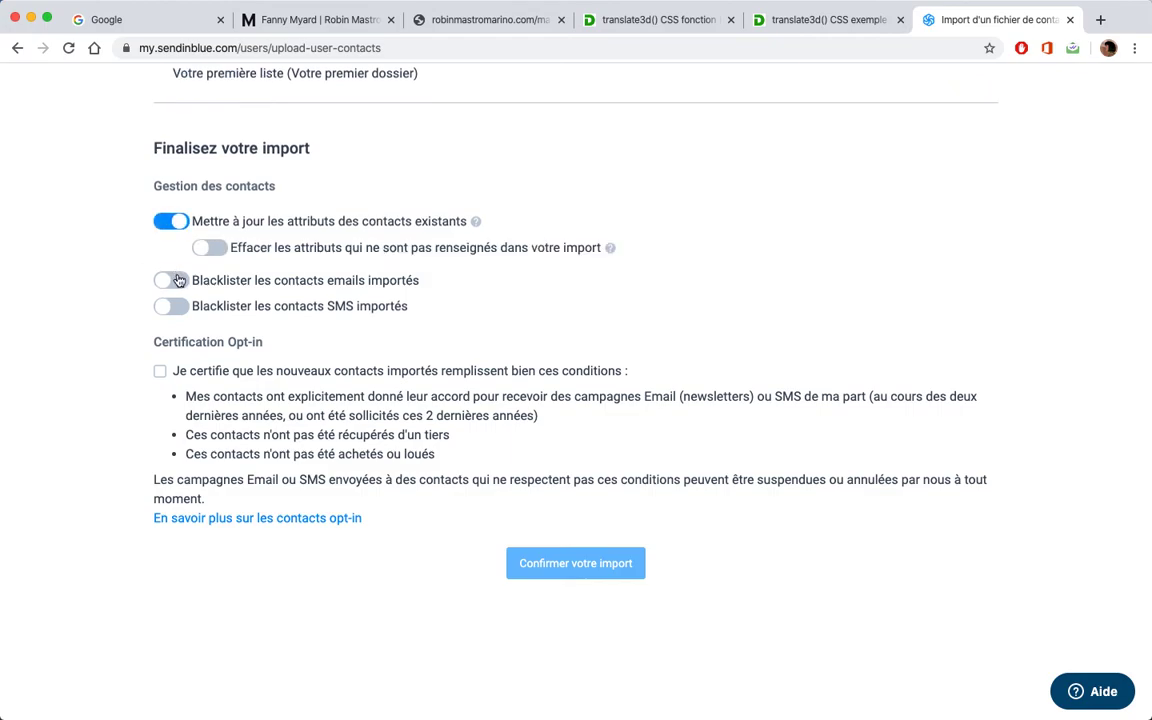
{"action": "left_click", "coordinate": [160, 371]}
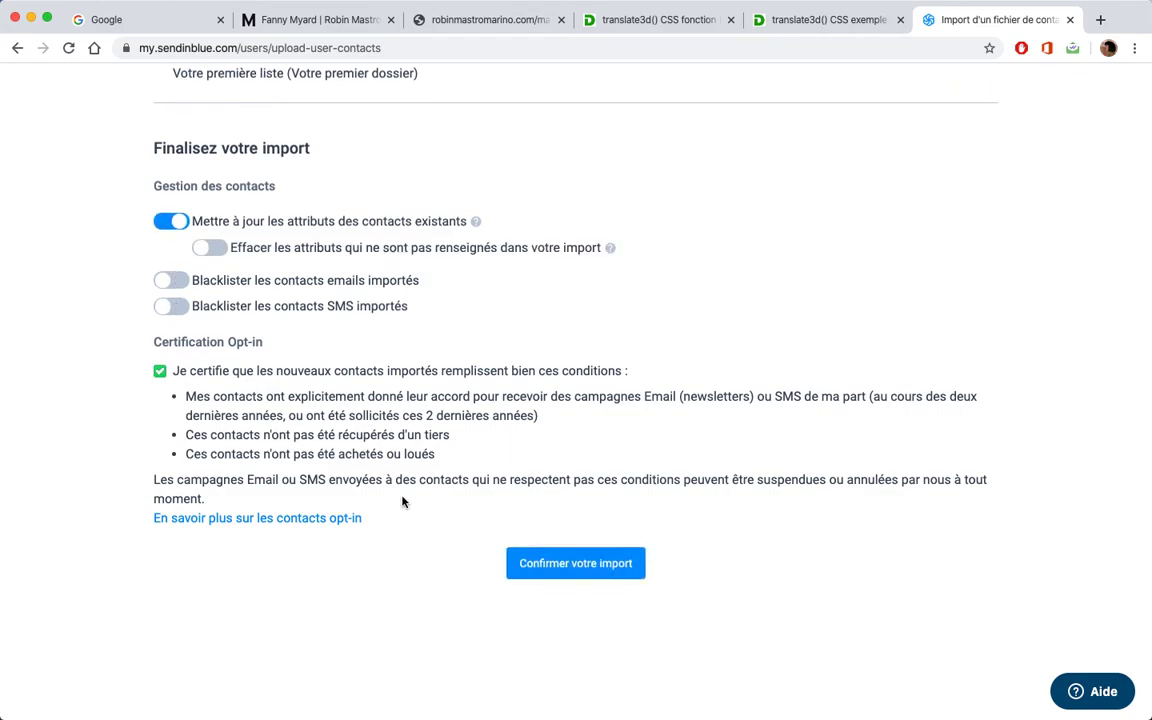
{"action": "left_click", "coordinate": [558, 565]}
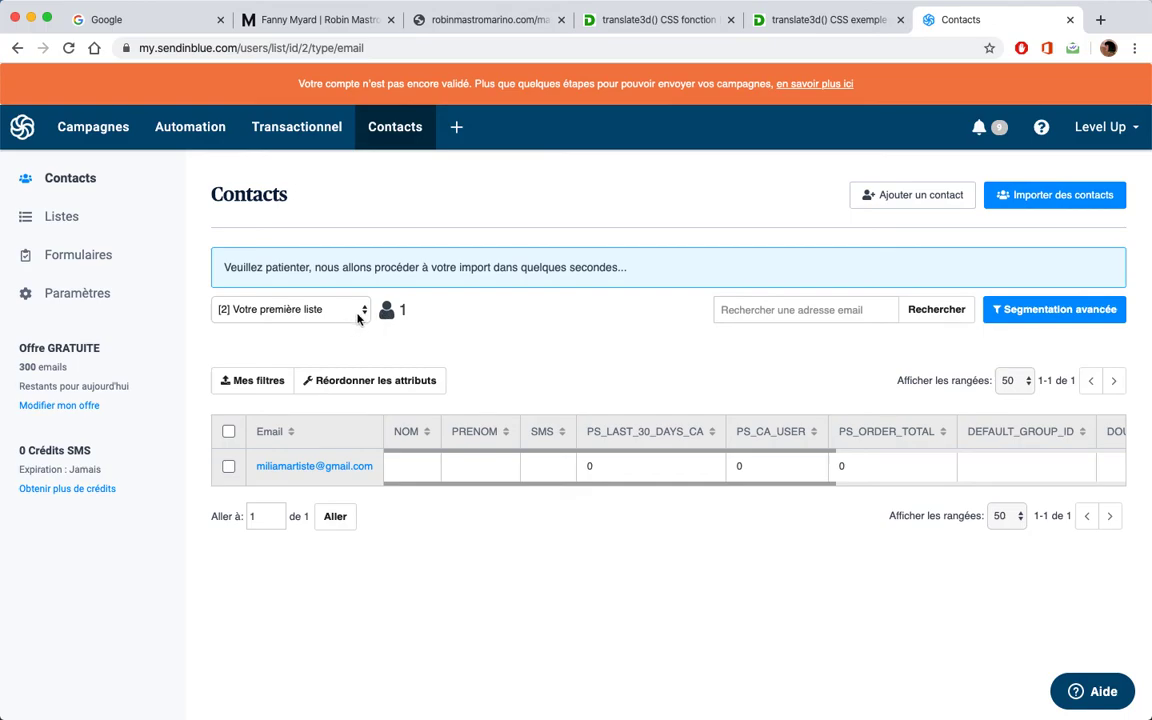
Review the imported contacts in Votre première liste, scrolling across their attribute columns including ID and GENRE.
{"action": "left_click", "coordinate": [362, 313]}
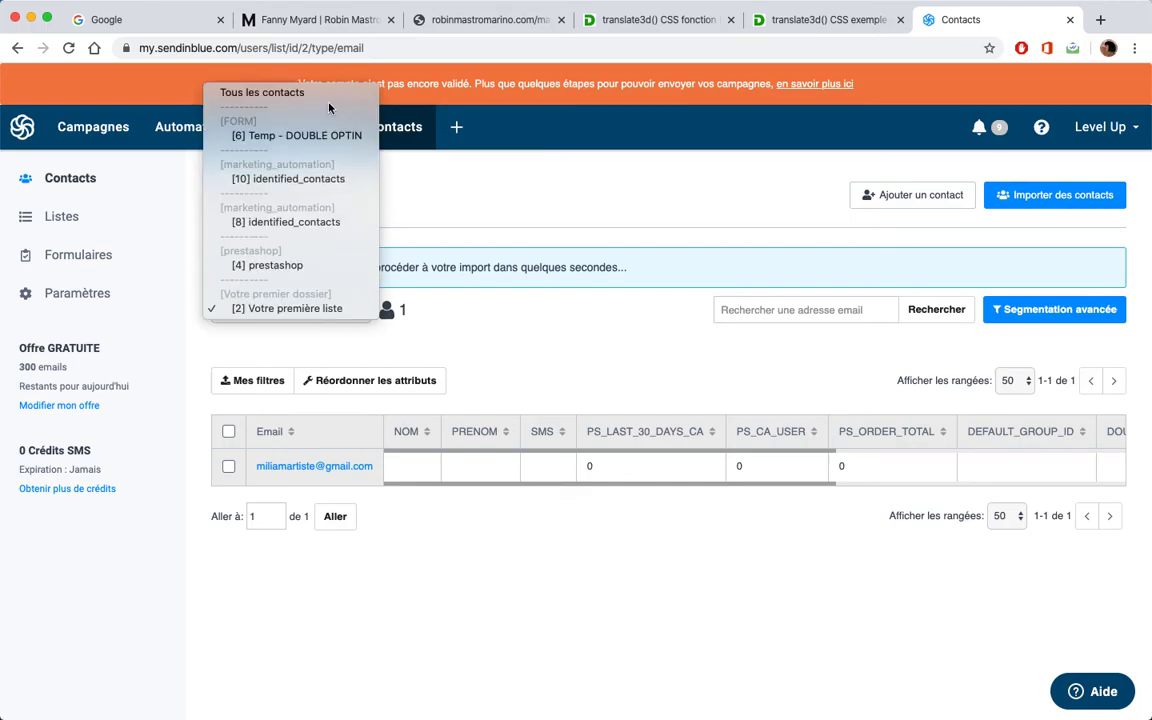
{"action": "left_click", "coordinate": [285, 308]}
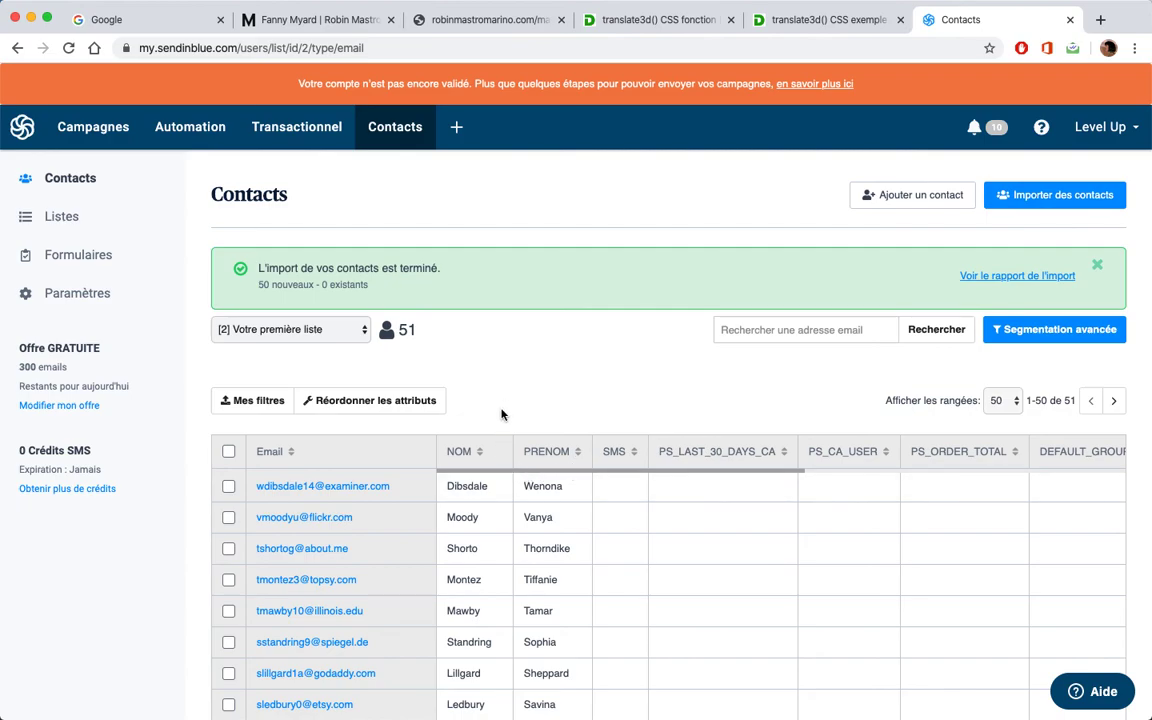
{"action": "scroll", "coordinate": [507, 404], "scroll_direction": "down", "scroll_amount": 2}
{"action": "scroll", "coordinate": [507, 404], "scroll_direction": "down", "scroll_amount": 5}
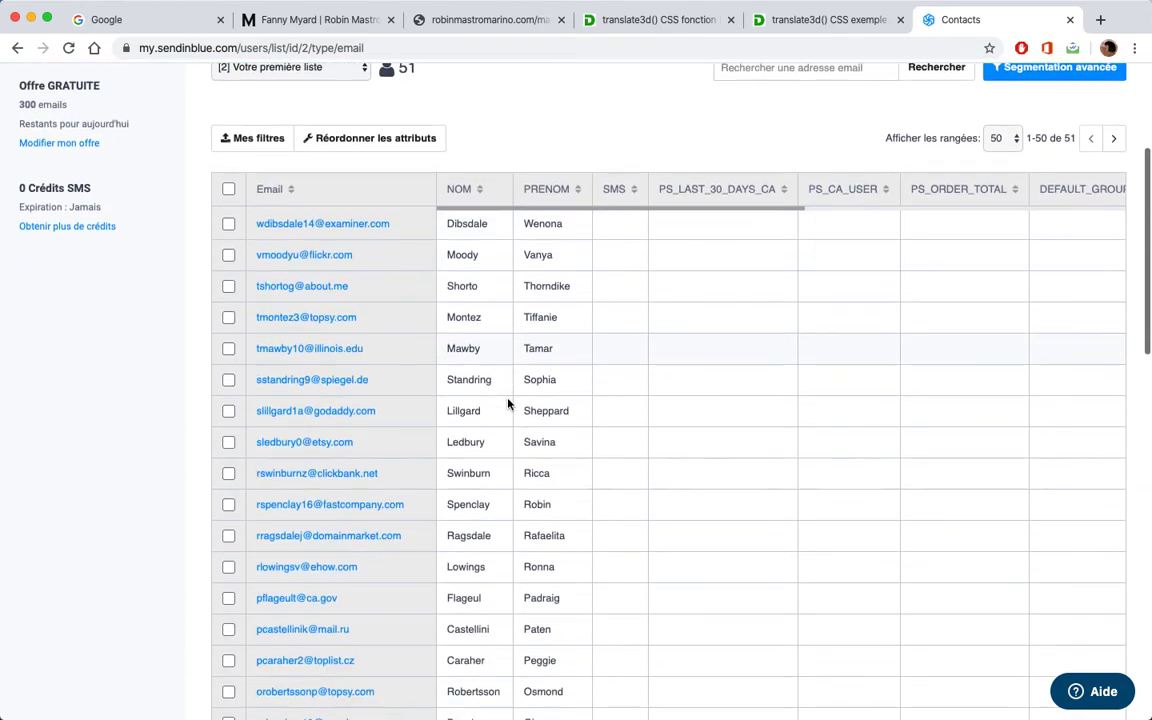
{"action": "scroll", "coordinate": [507, 404], "scroll_direction": "up", "scroll_amount": 2}
{"action": "scroll", "coordinate": [507, 404], "scroll_direction": "right", "scroll_amount": 5}
{"action": "scroll", "coordinate": [507, 404], "scroll_direction": "right", "scroll_amount": 3}
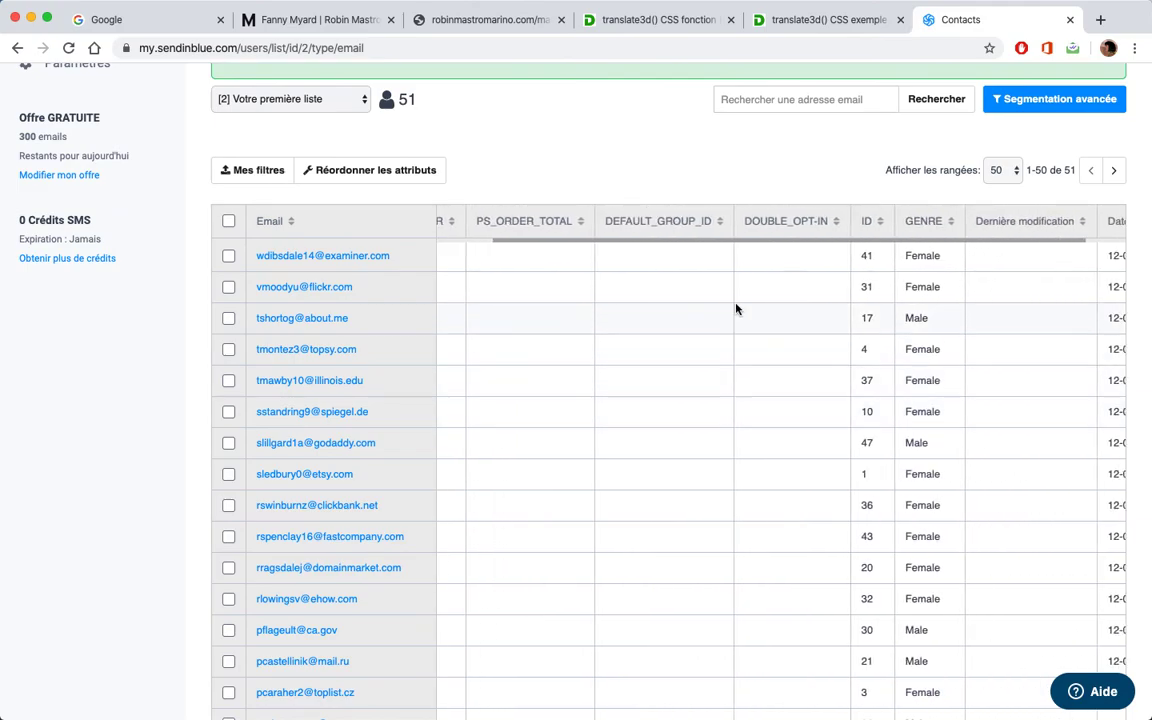
{"action": "scroll", "coordinate": [873, 314], "scroll_direction": "right", "scroll_amount": 2}
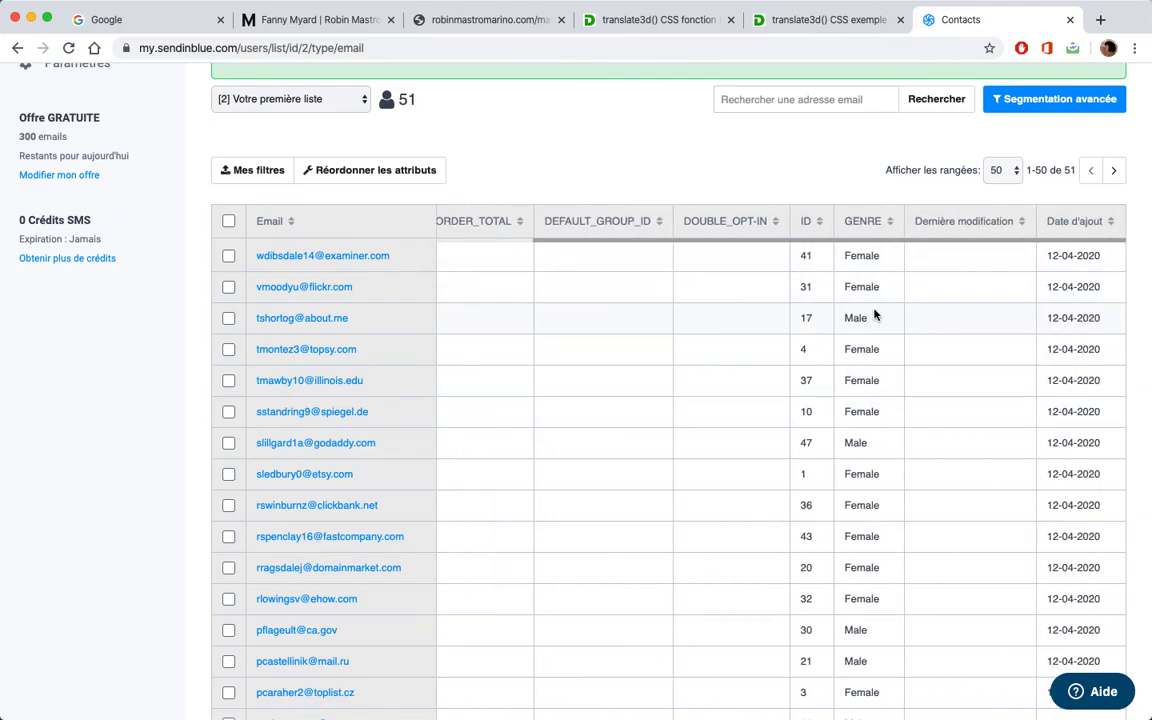
{"action": "scroll", "coordinate": [873, 314], "scroll_direction": "left", "scroll_amount": 2}
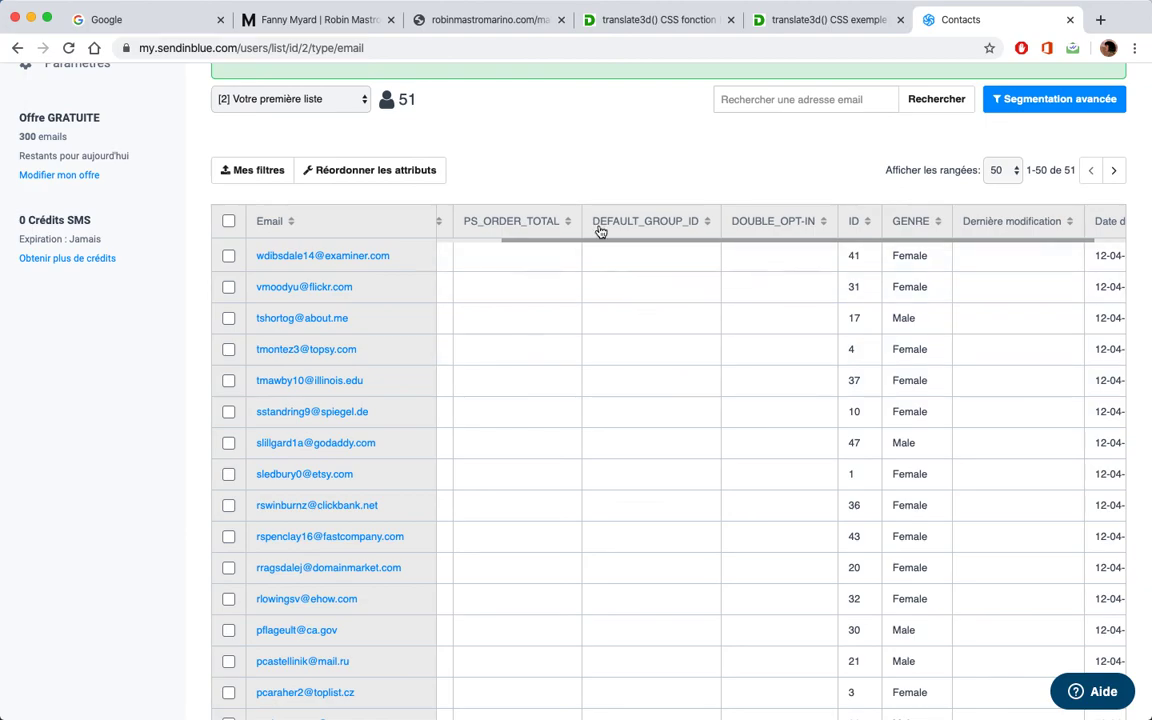
{"action": "scroll", "coordinate": [907, 334], "scroll_direction": "right", "scroll_amount": 2}
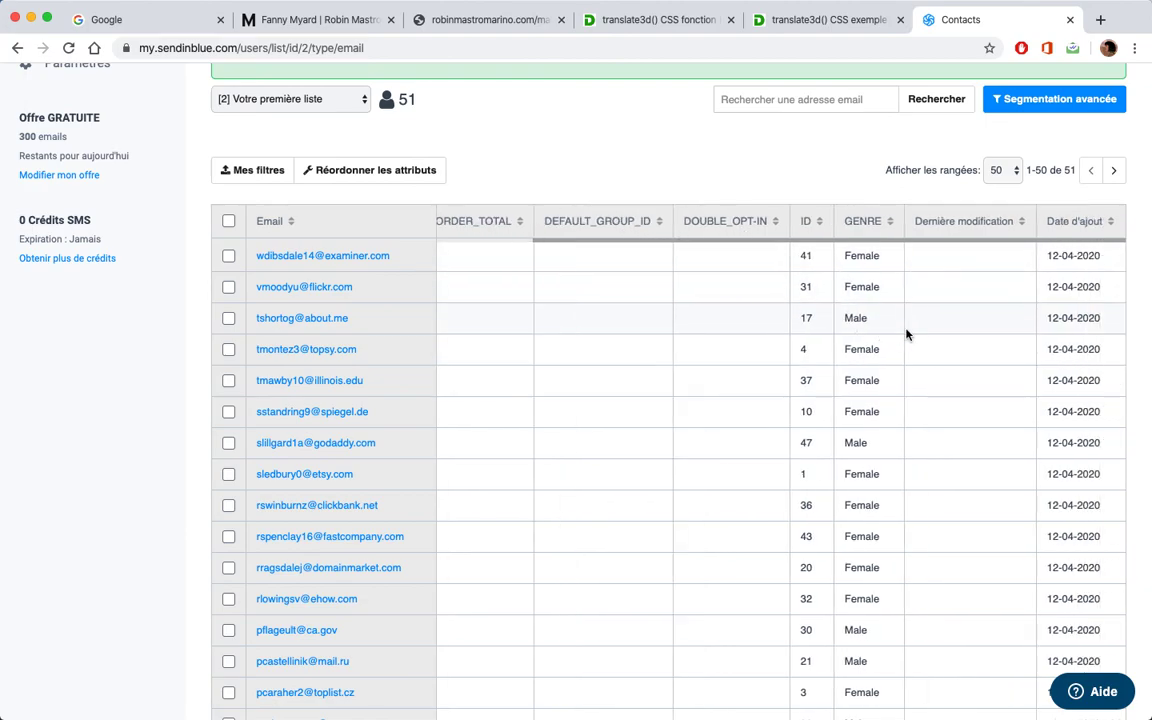
{"action": "scroll", "coordinate": [907, 334], "scroll_direction": "left", "scroll_amount": 10}
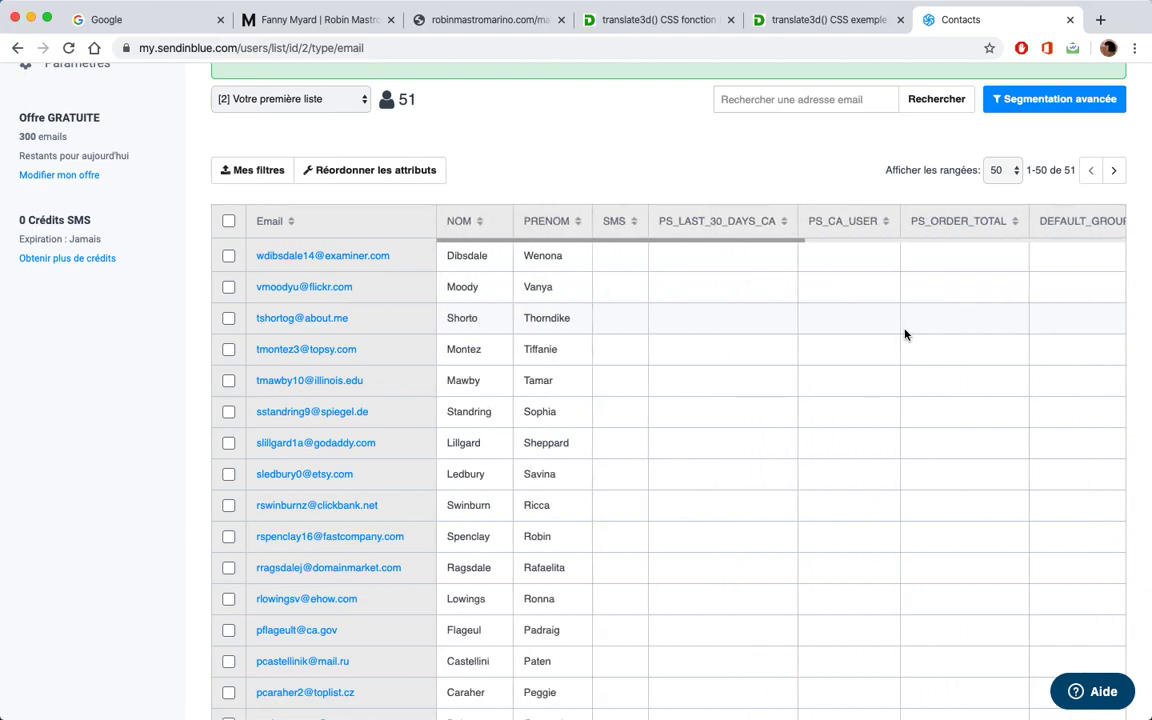
{"action": "scroll", "coordinate": [724, 286], "scroll_direction": "right", "scroll_amount": 2}
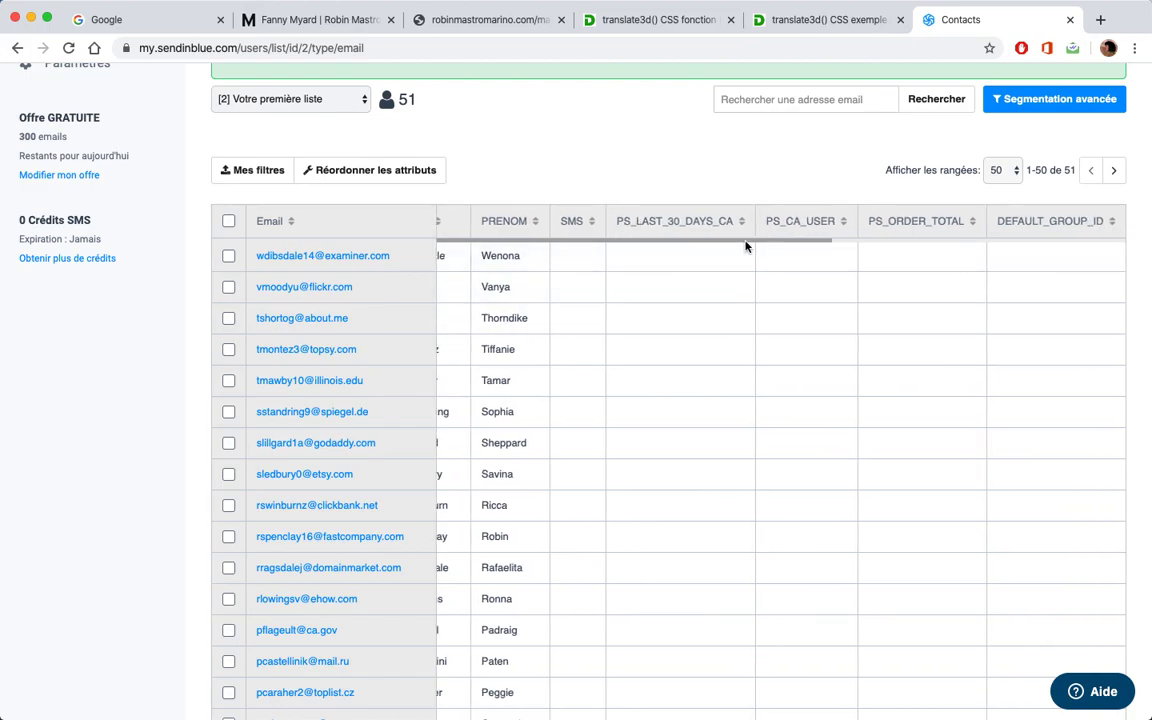
{"action": "scroll", "coordinate": [805, 280], "scroll_direction": "right", "scroll_amount": 5}
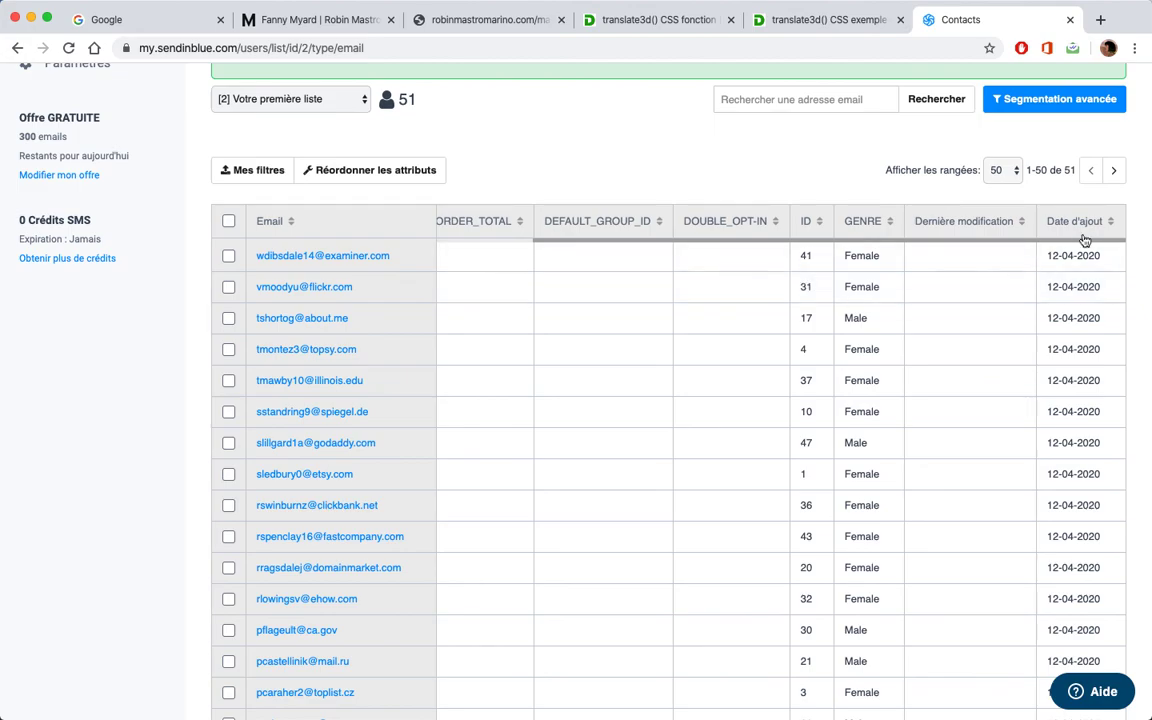
{"action": "scroll", "coordinate": [589, 329], "scroll_direction": "down", "scroll_amount": 4}
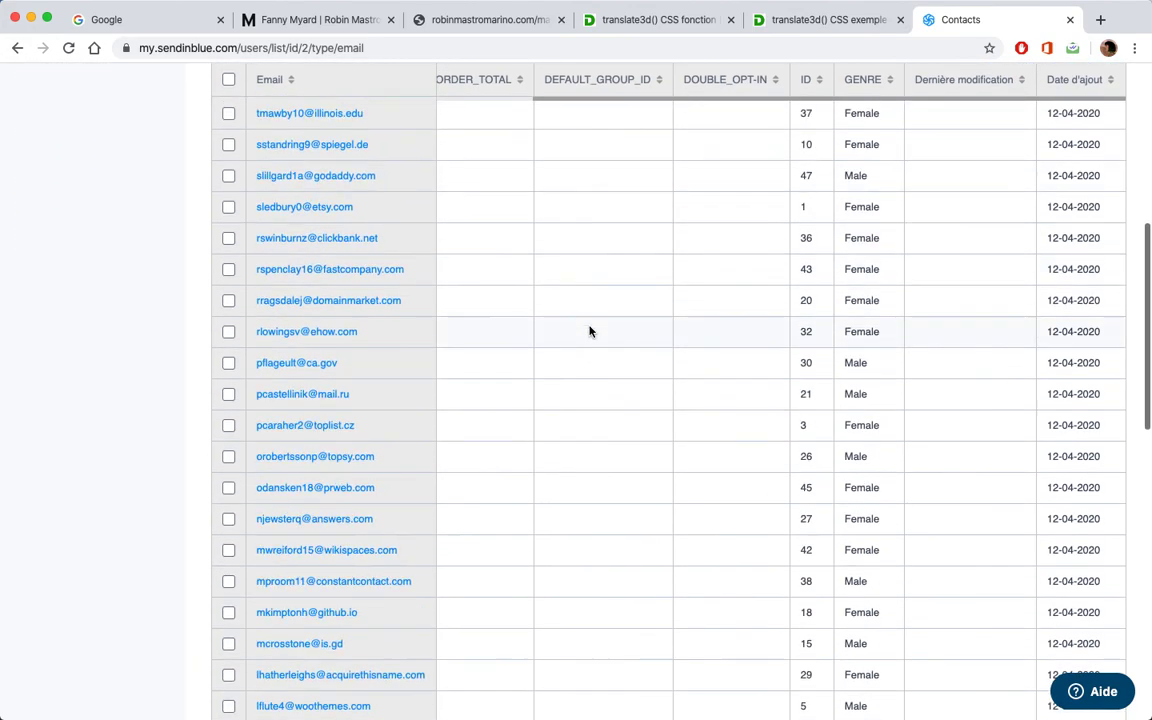
{"action": "scroll", "coordinate": [589, 329], "scroll_direction": "up", "scroll_amount": 9}
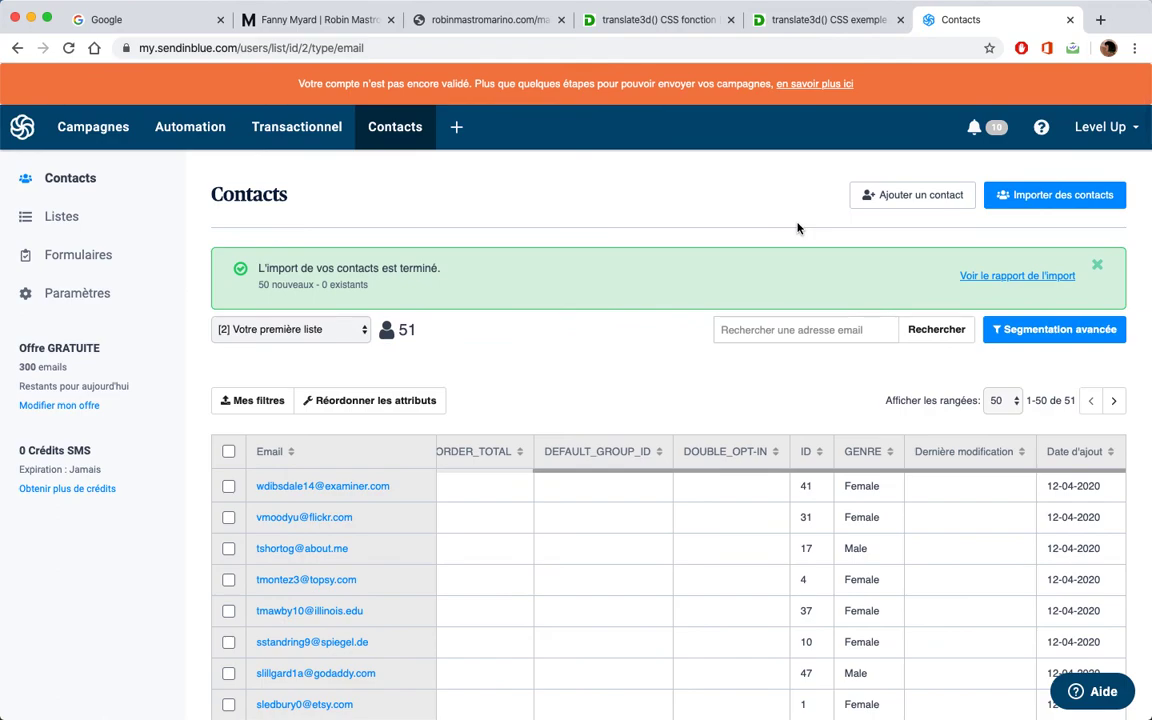